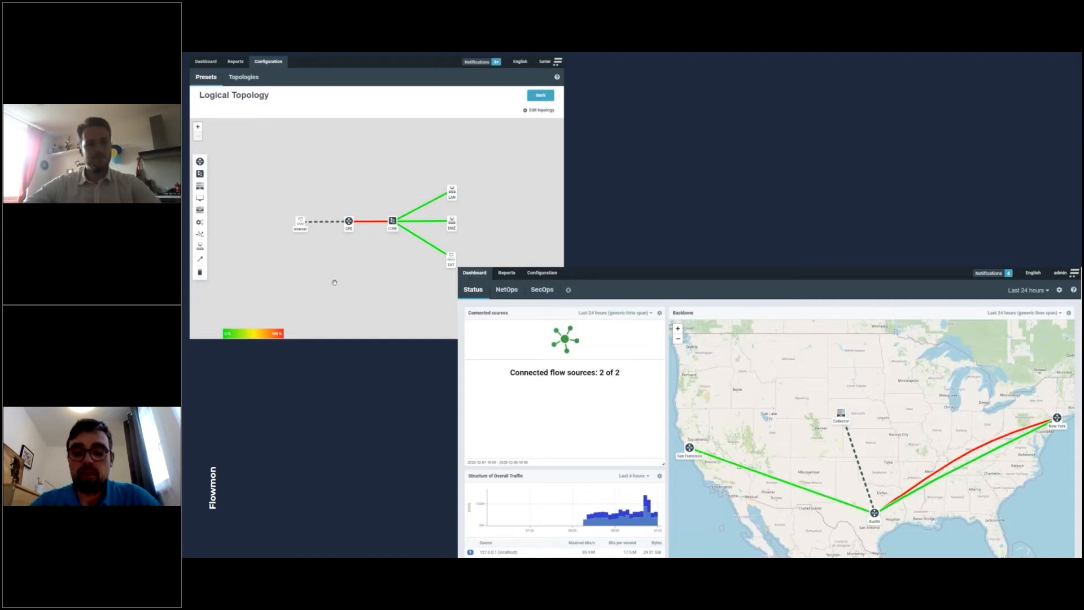
# End the slide presentation and switch to the Flowmon Dashboard's Status view
pyautogui.press('Right')
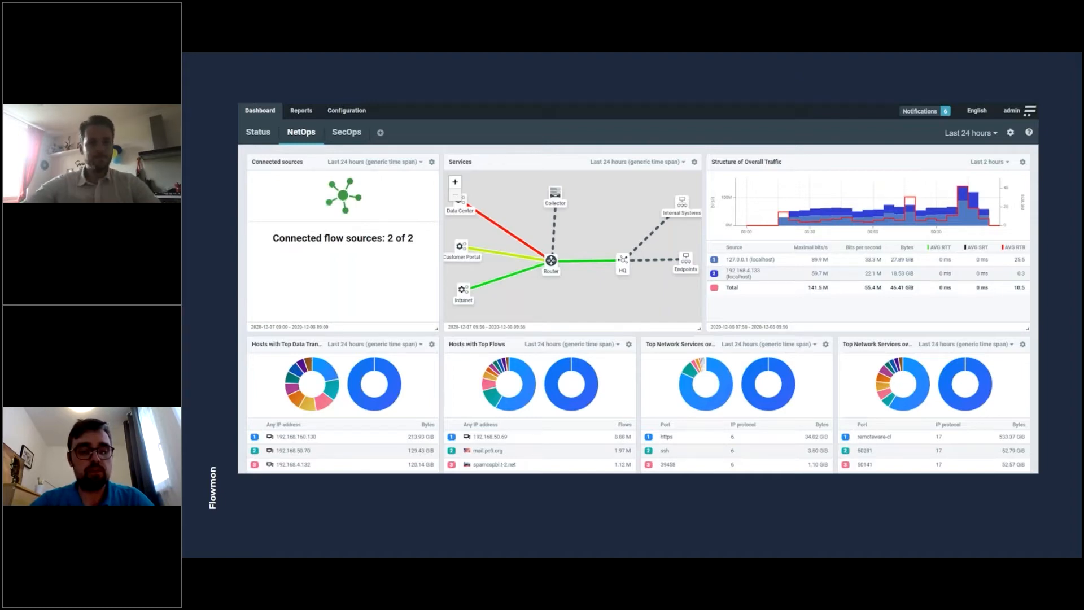
pyautogui.press('Escape')
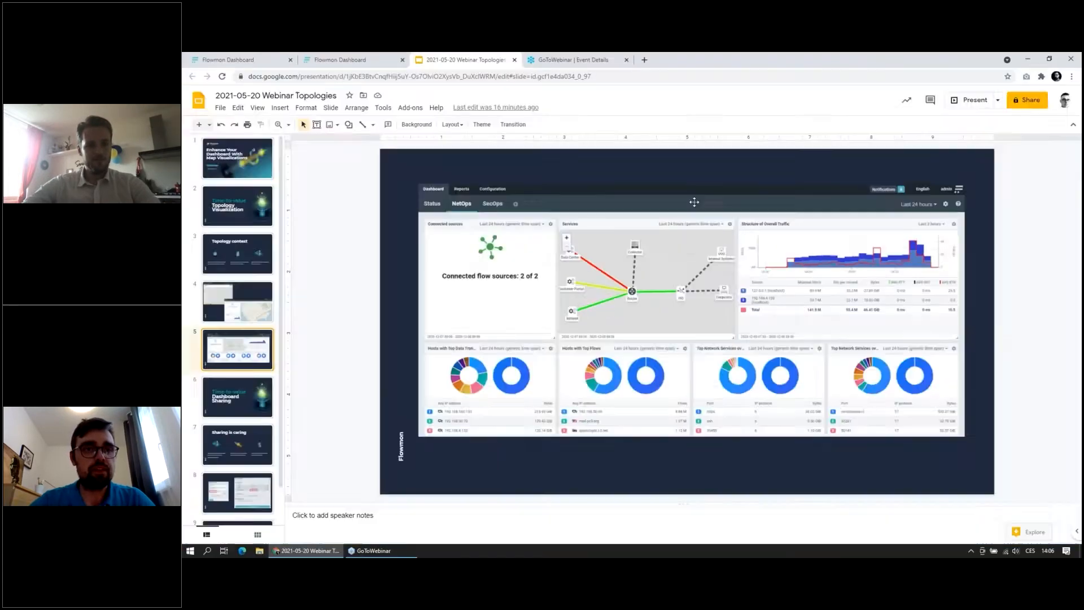
pyautogui.click(232, 60)
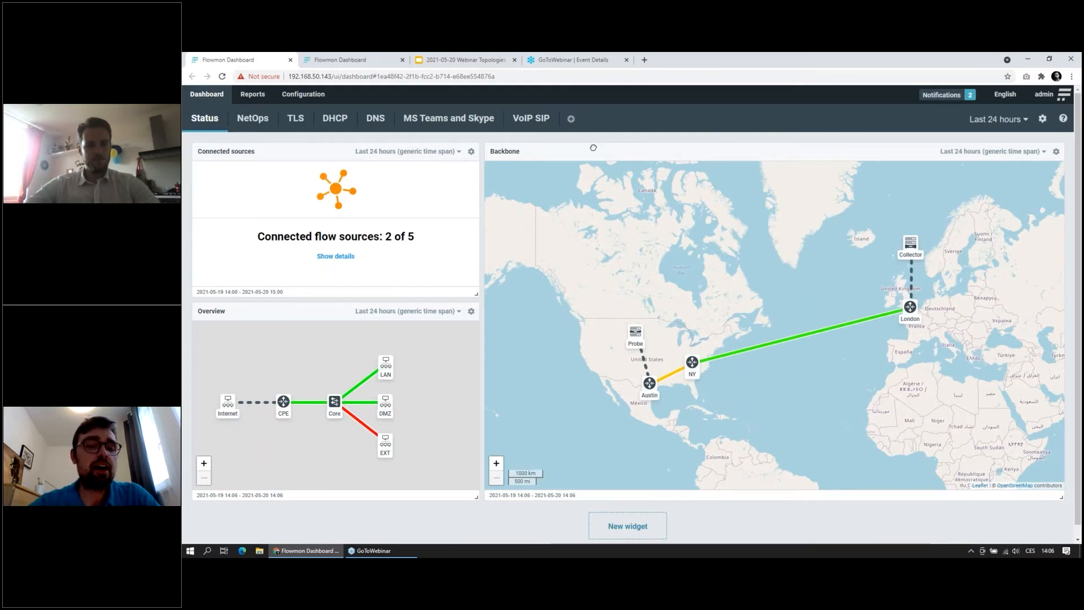
# View the traffic detail of the Core–EXT link in the Overview topology, opening its analysis in a new tab and closing the detail
pyautogui.click(357, 423)
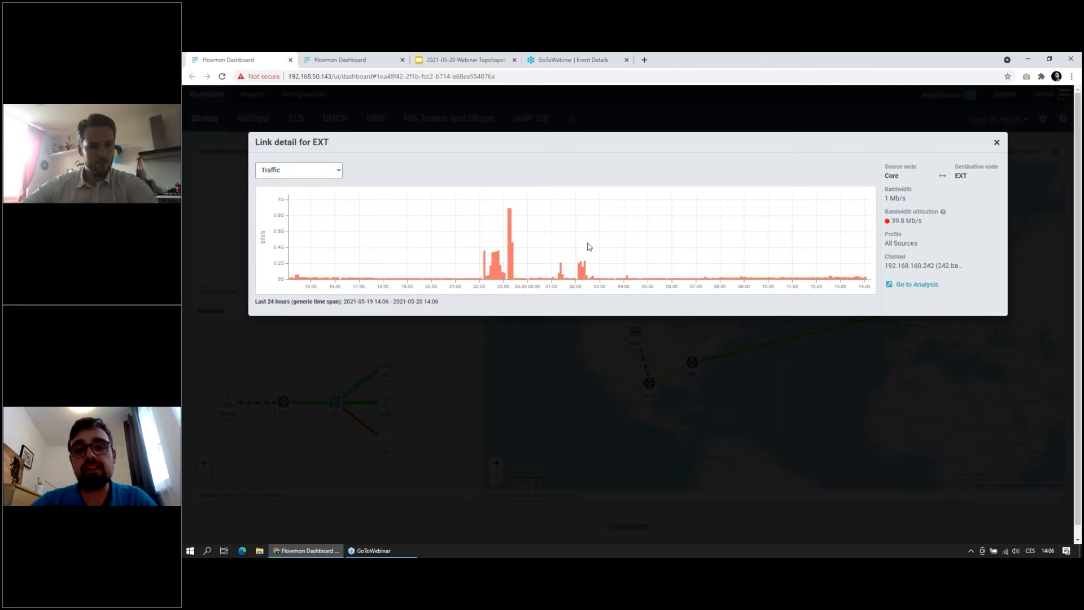
pyautogui.rightClick(910, 289)
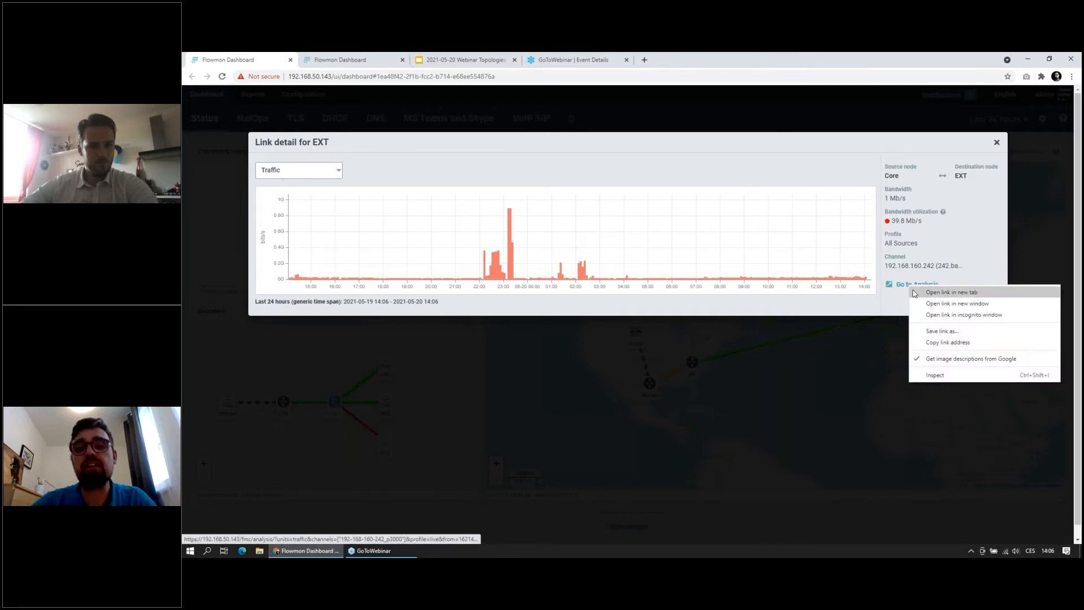
pyautogui.click(914, 292)
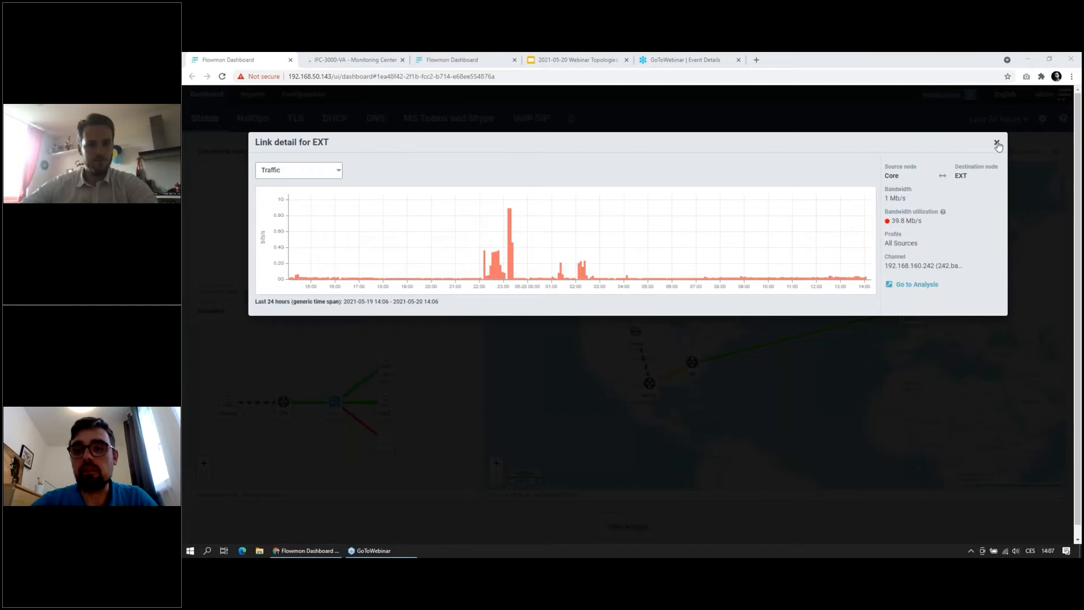
pyautogui.click(997, 144)
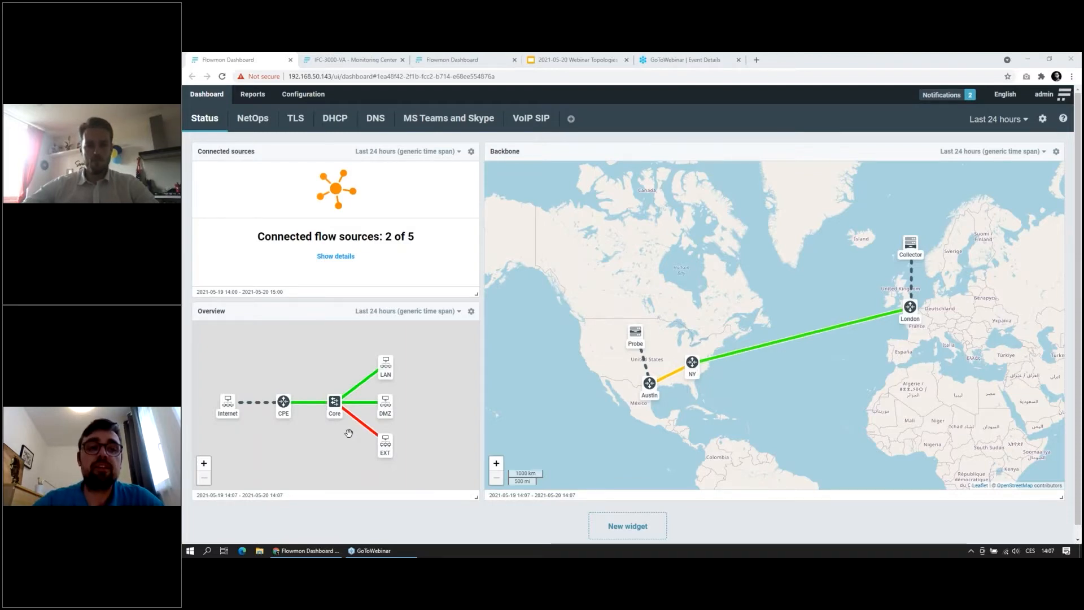
# In the Bckbone topology configuration, set the midpoint of the traffic colour scale to 30% and save it
pyautogui.click(370, 62)
pyautogui.click(459, 63)
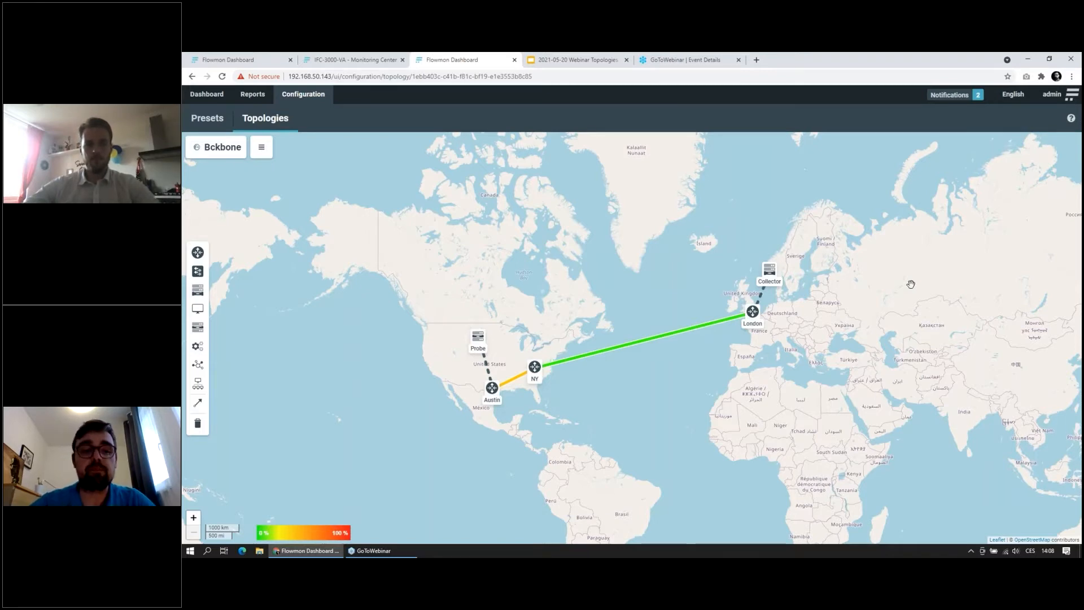
pyautogui.click(306, 534)
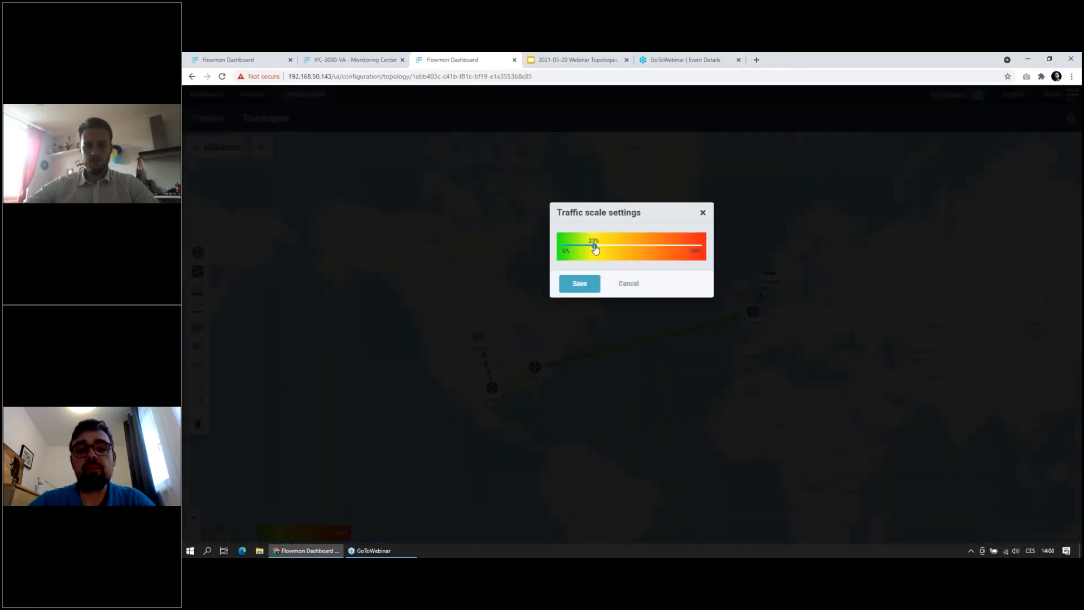
pyautogui.moveTo(595, 249); pyautogui.dragTo(660, 250)
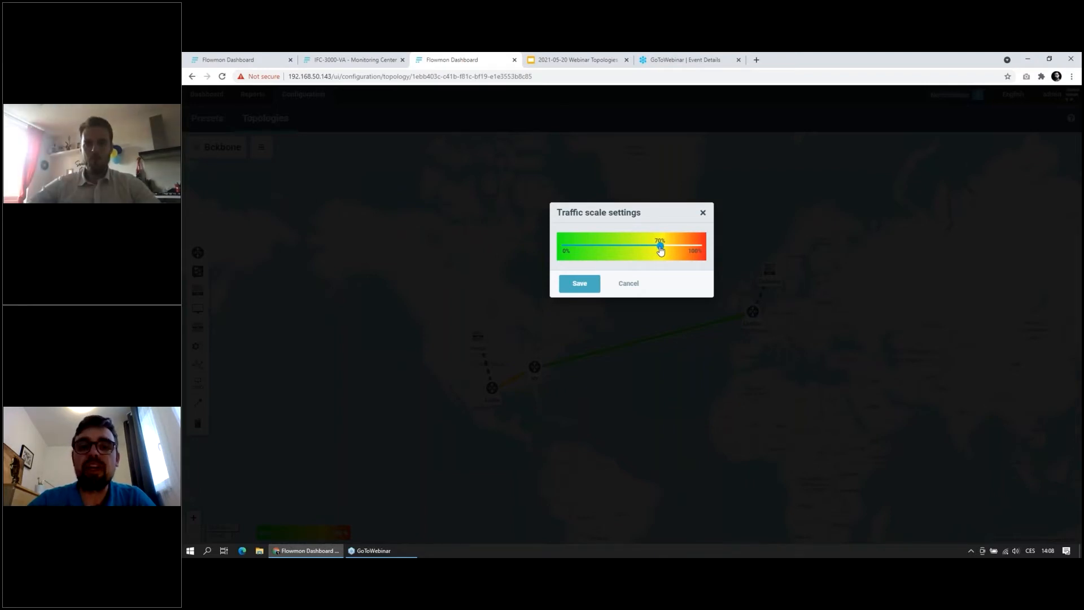
pyautogui.moveTo(661, 250)
pyautogui.mouseDown()
pyautogui.moveTo(635, 247)
pyautogui.moveTo(668, 249)
pyautogui.mouseUp()
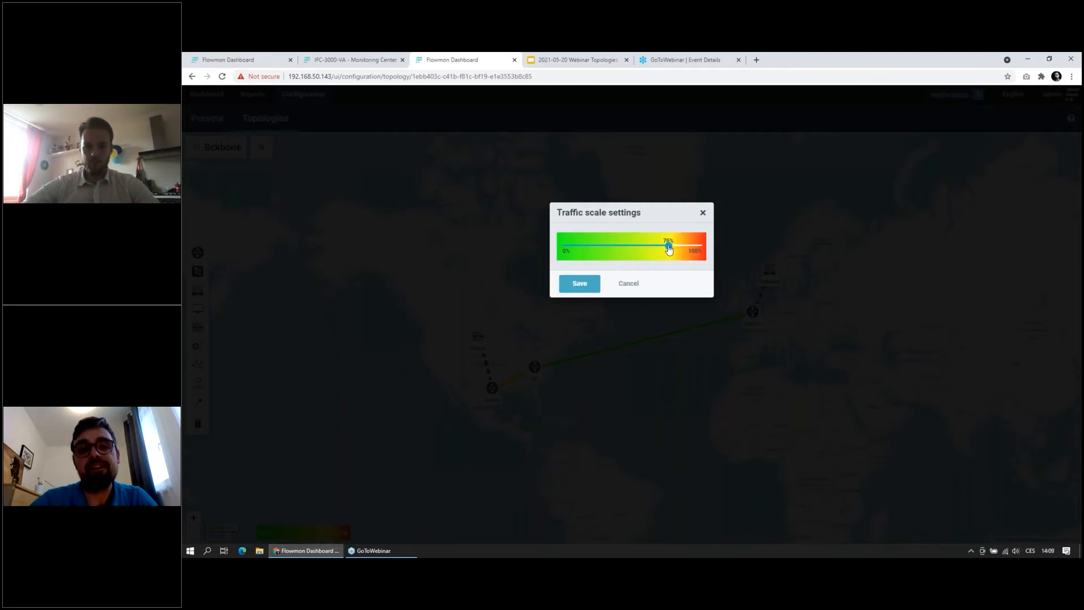
pyautogui.moveTo(668, 249); pyautogui.dragTo(604, 248)
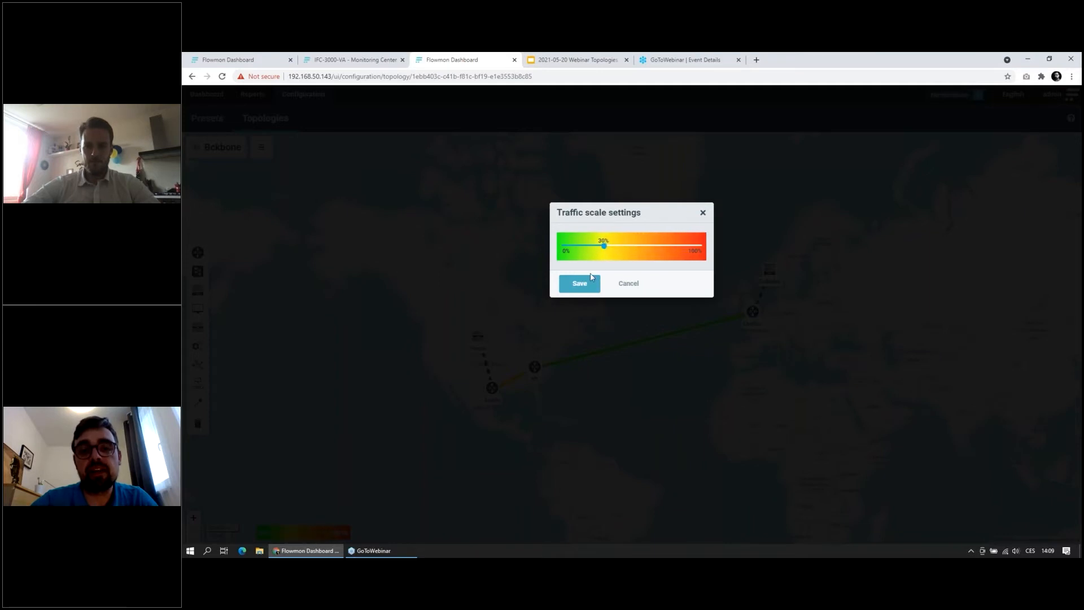
pyautogui.click(587, 284)
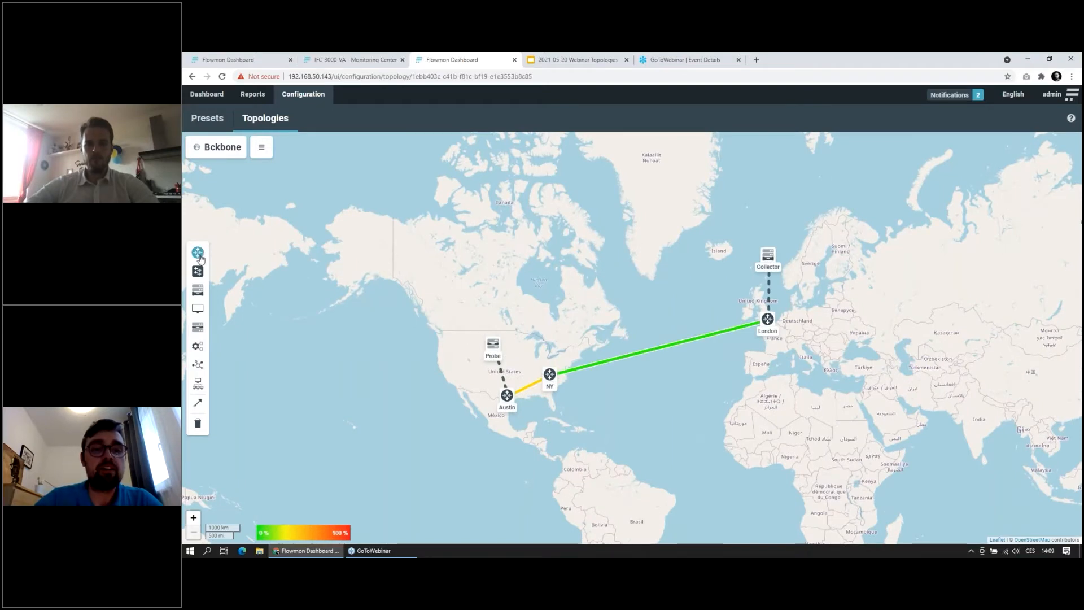
# Add a router node named Router to the map over eastern Canada, without a description
pyautogui.click(609, 294)
pyautogui.write('R')
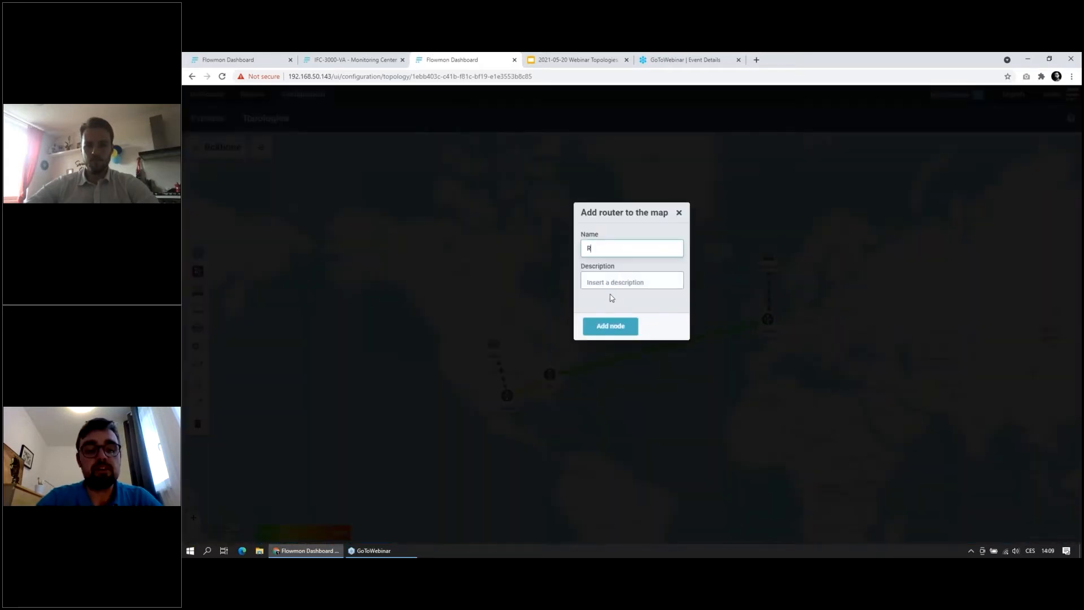
pyautogui.write('outer')
pyautogui.click(613, 326)
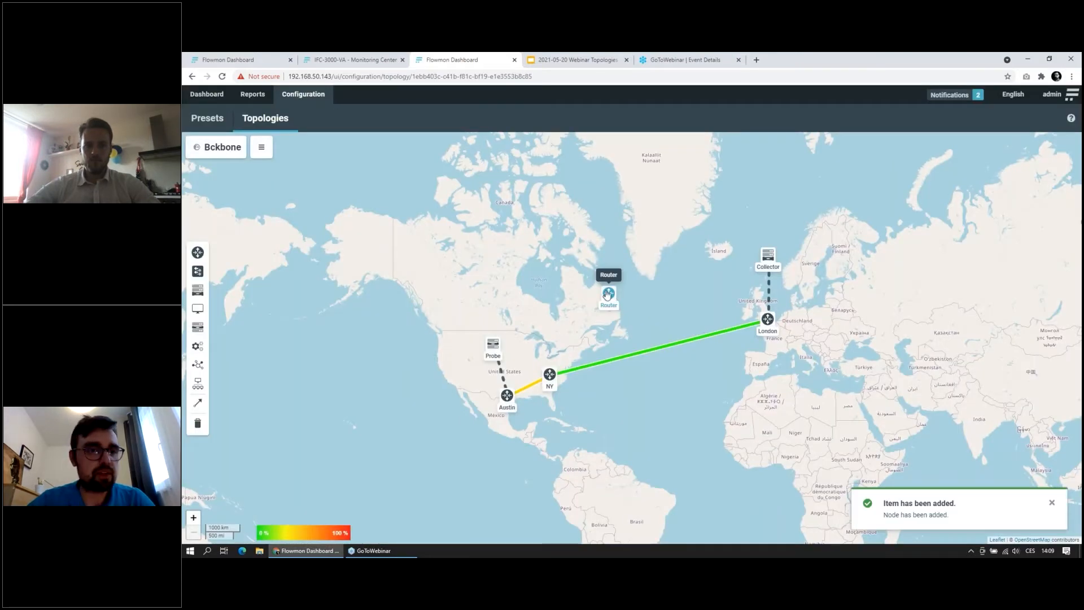
# Start a new link from the Router node to London and name it "Link name"
pyautogui.click(197, 404)
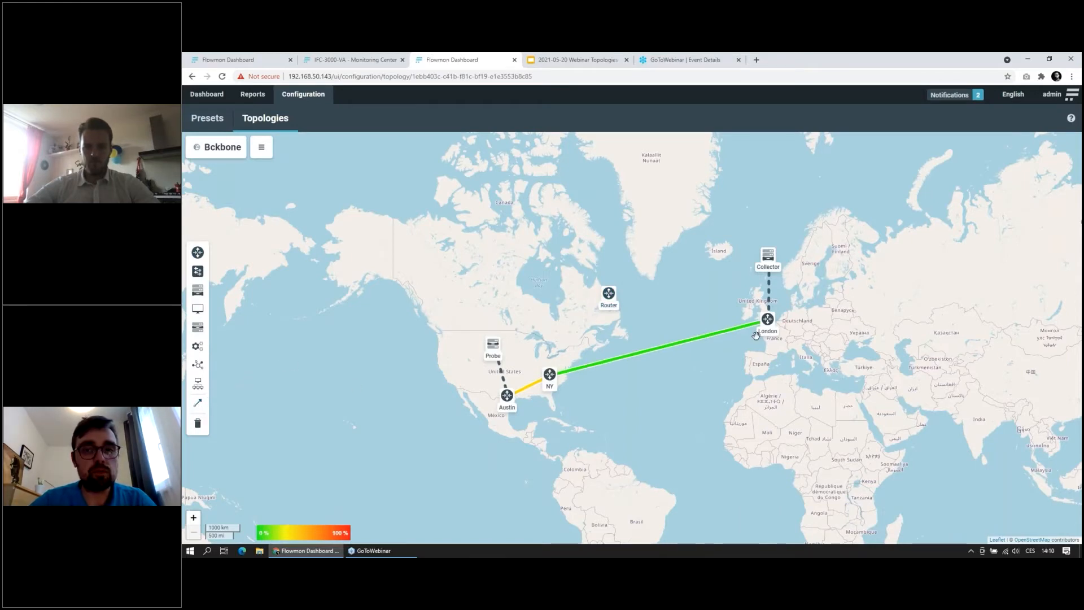
pyautogui.click(767, 320)
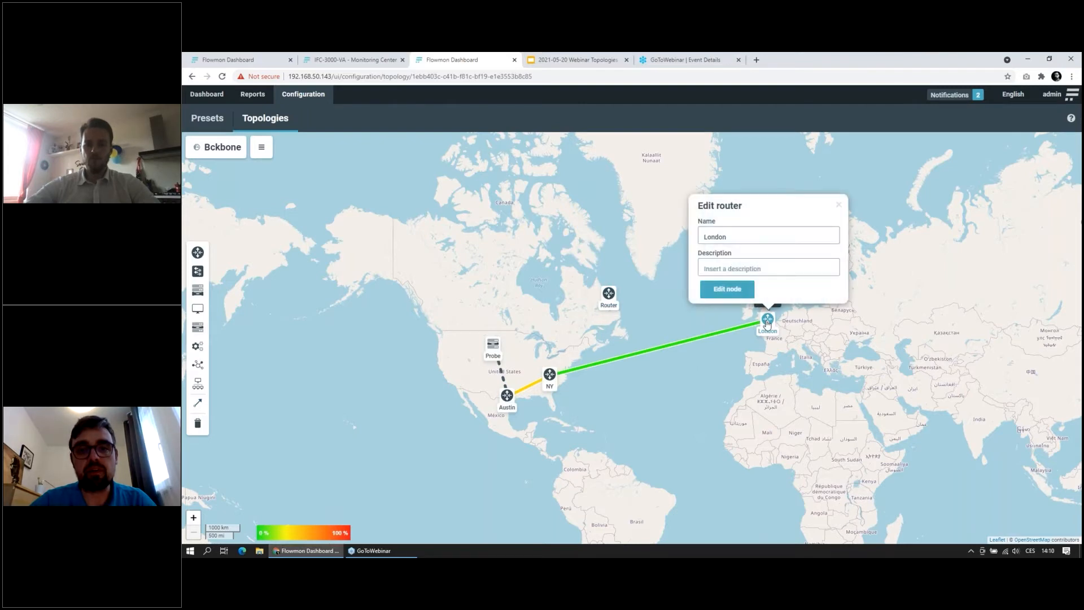
pyautogui.click(198, 404)
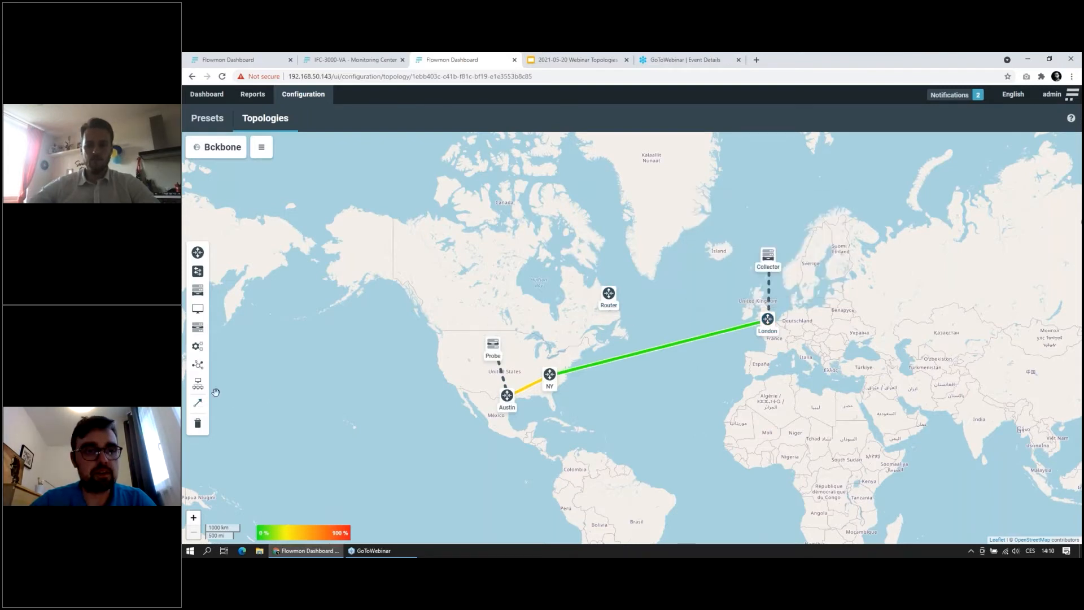
pyautogui.click(609, 293)
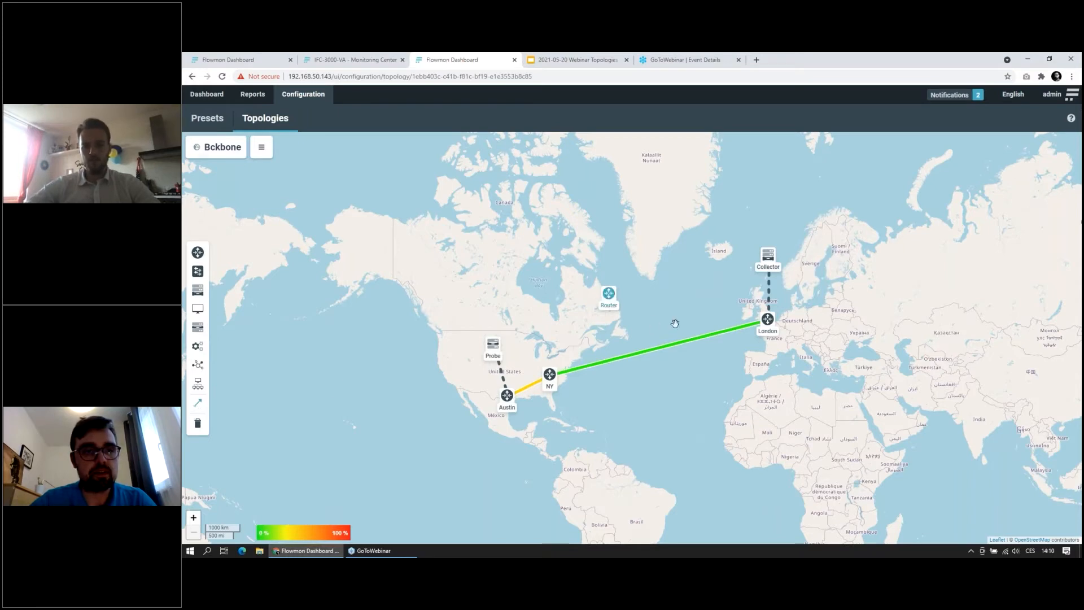
pyautogui.click(766, 318)
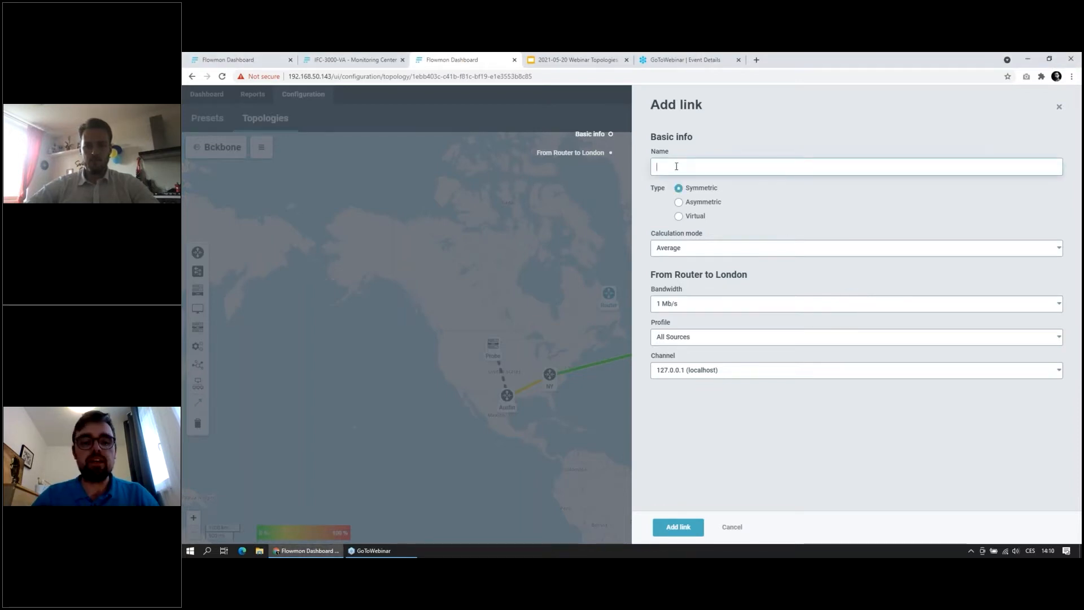
pyautogui.write('Link n')
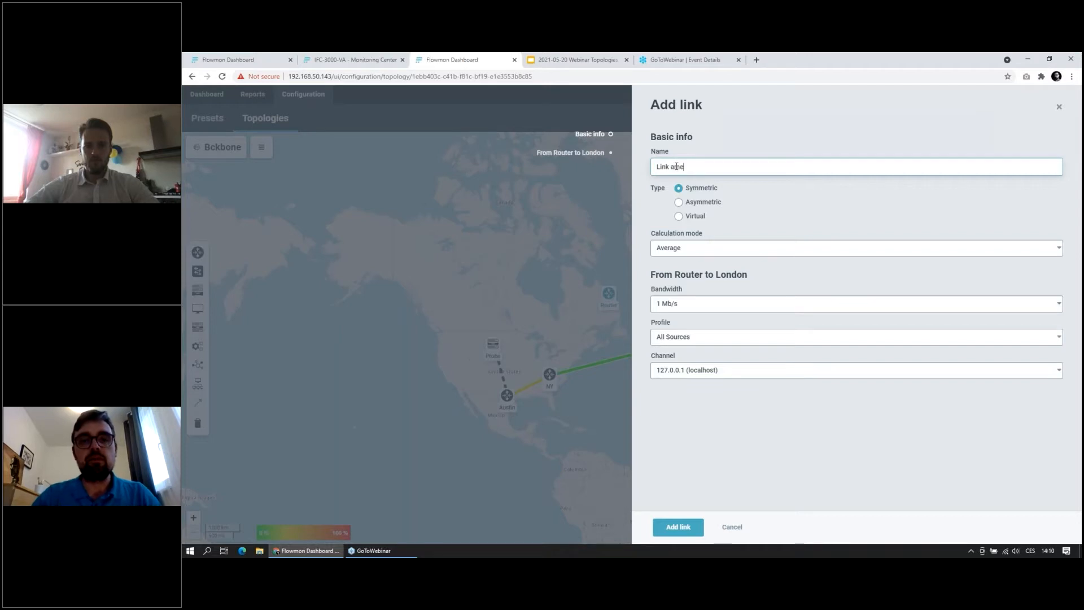
pyautogui.press('BackSpace')
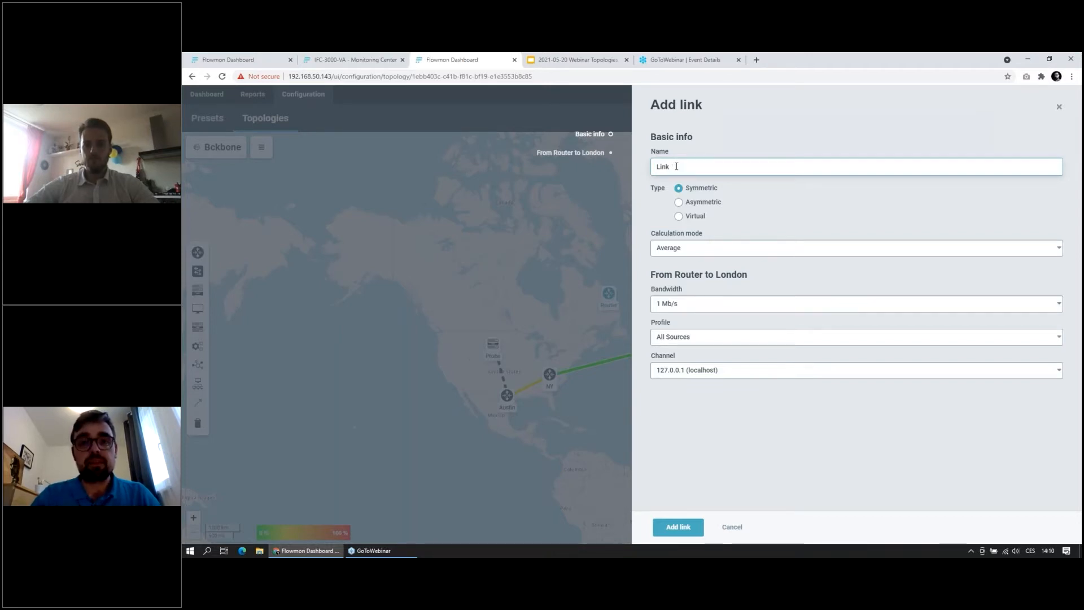
pyautogui.write('r')
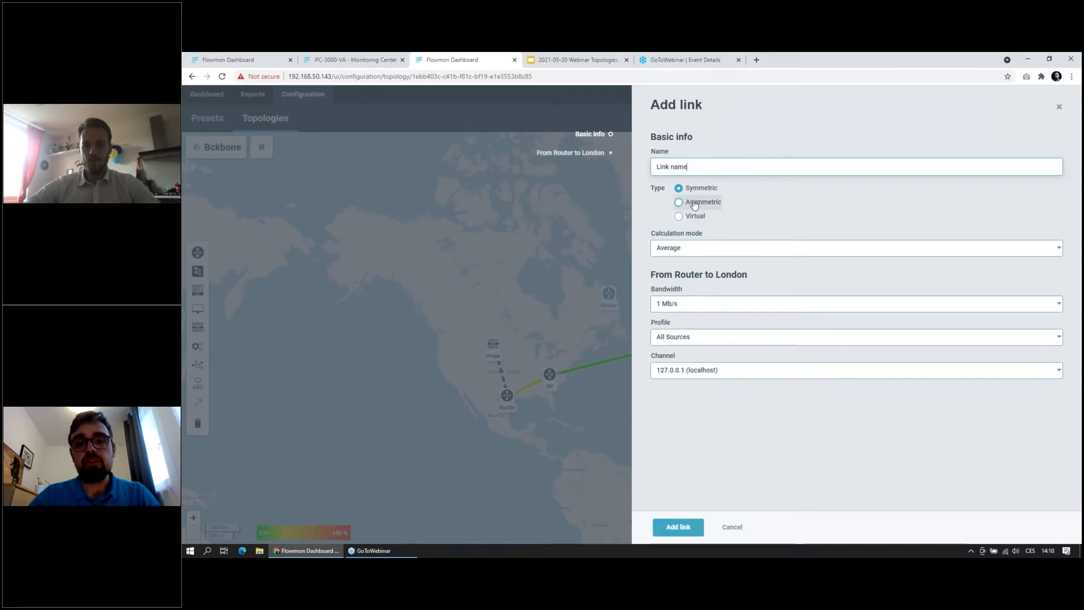
# Set the new link's type to Symmetric and its bandwidth to 100 Mb/s
pyautogui.click(696, 202)
pyautogui.click(700, 192)
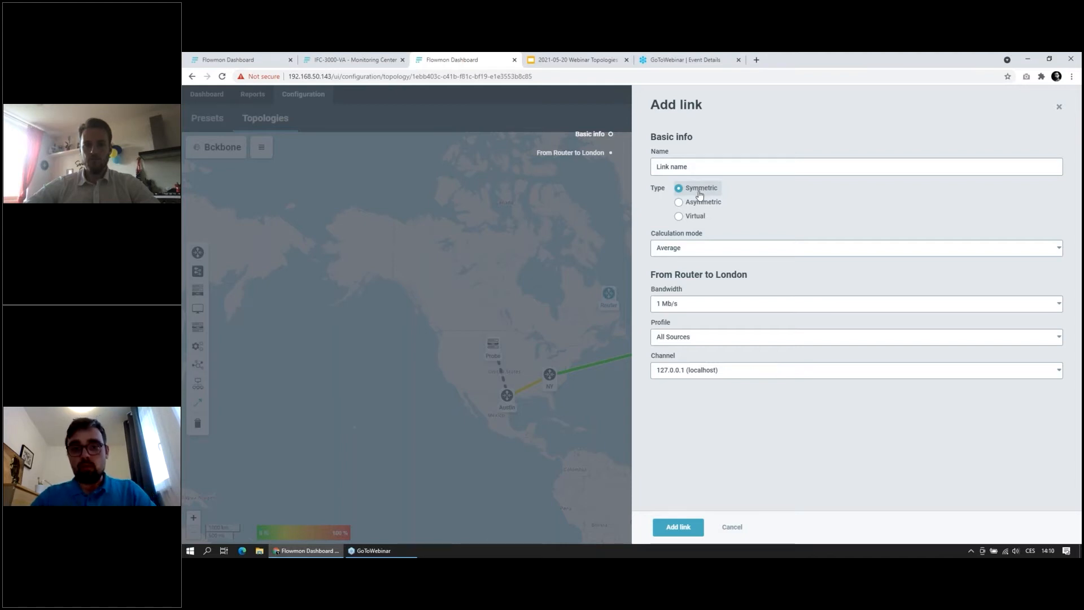
pyautogui.click(686, 303)
pyautogui.click(673, 349)
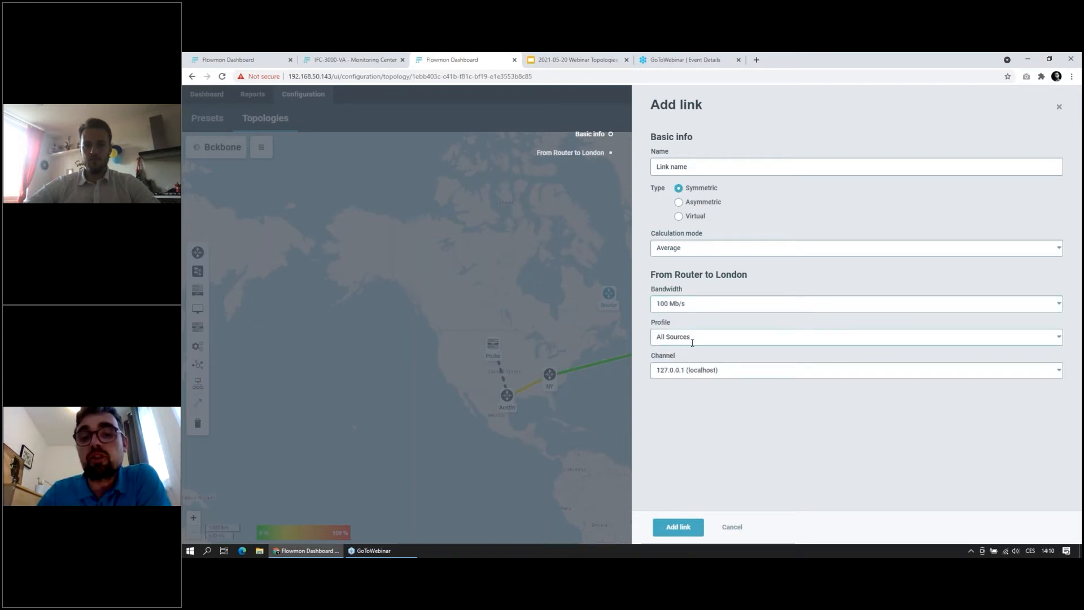
# Make the link Asymmetric with custom bandwidths of 40 Mb/s from Router to London and 60 Mb/s from London to Router
pyautogui.click(711, 205)
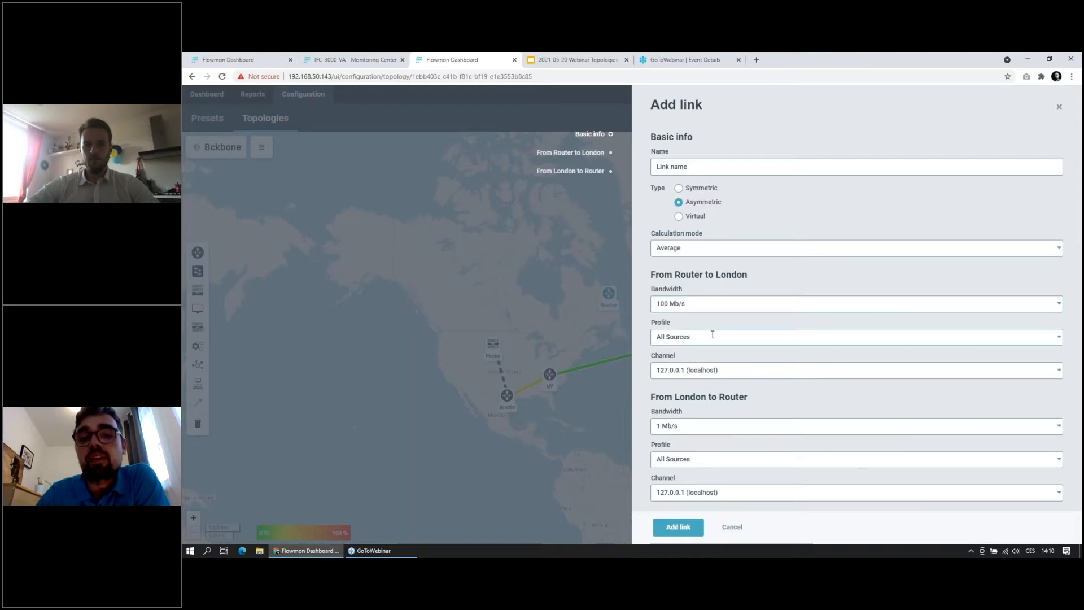
pyautogui.click(685, 304)
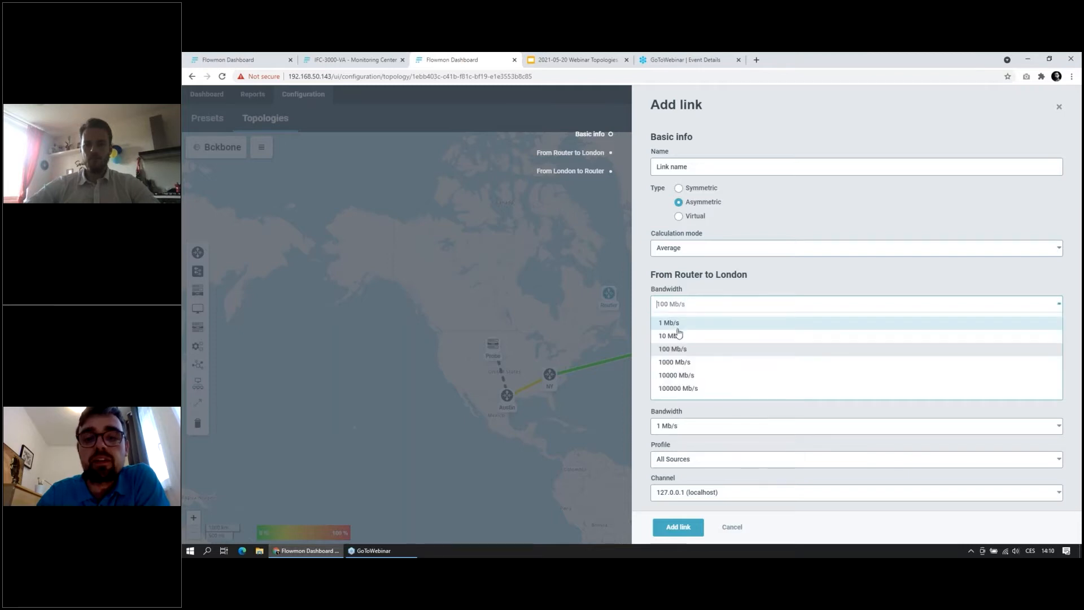
pyautogui.write('40')
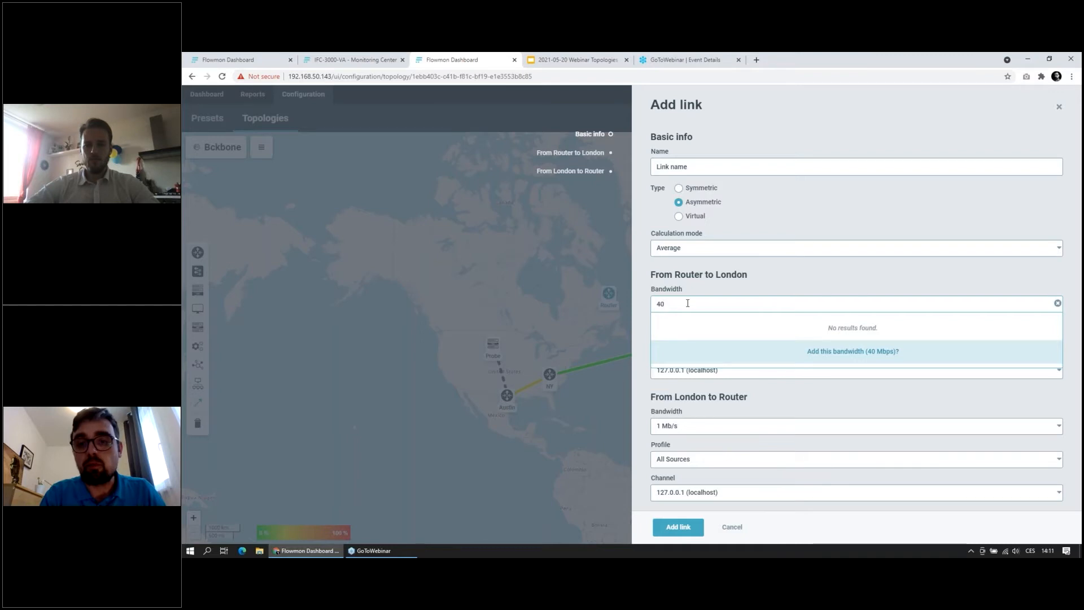
pyautogui.click(843, 355)
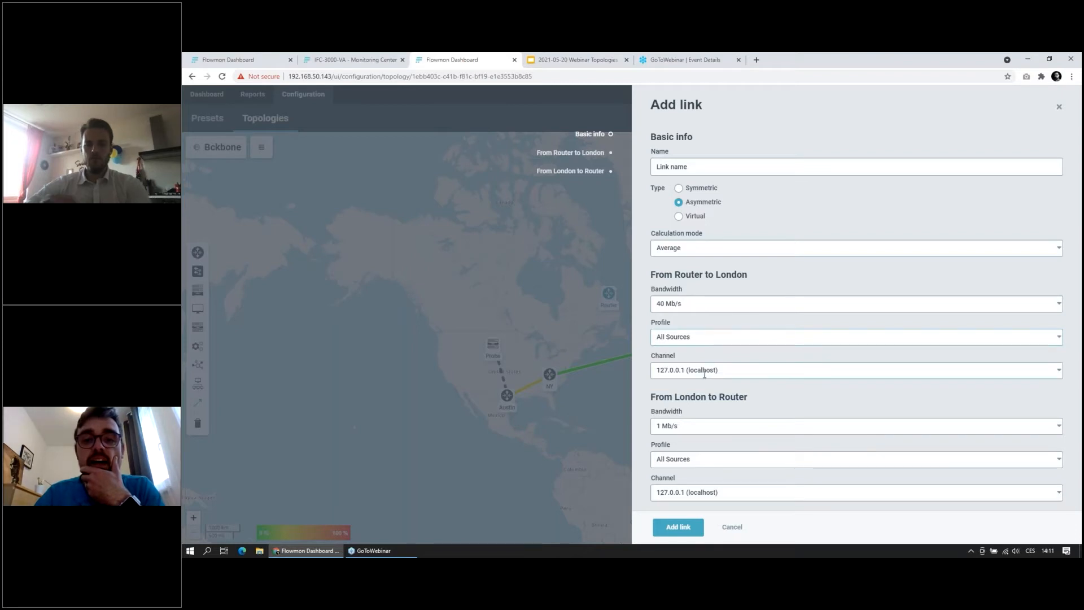
pyautogui.click(688, 425)
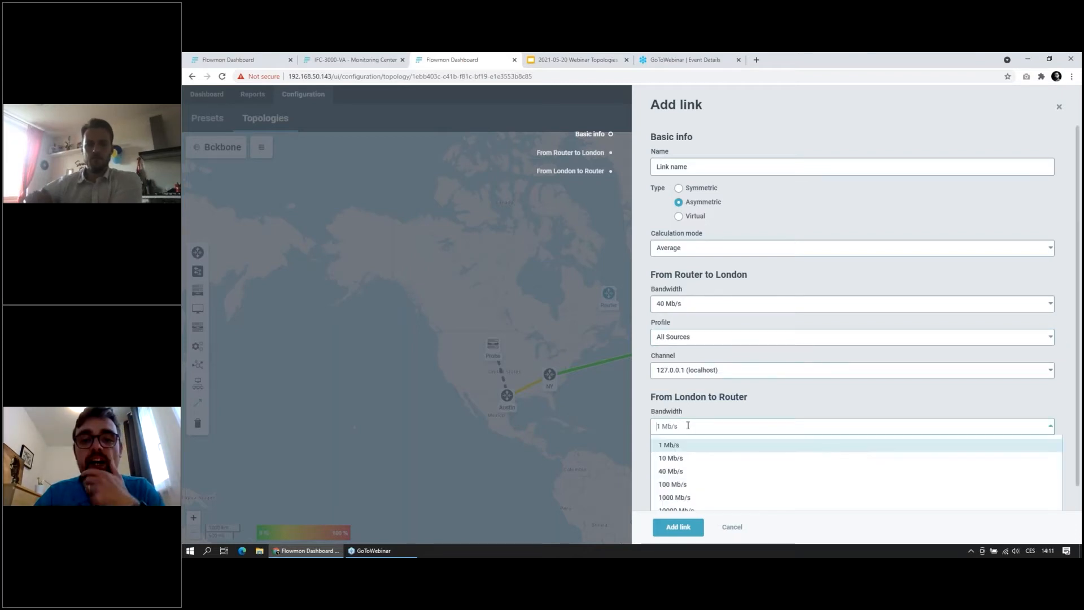
pyautogui.write('60')
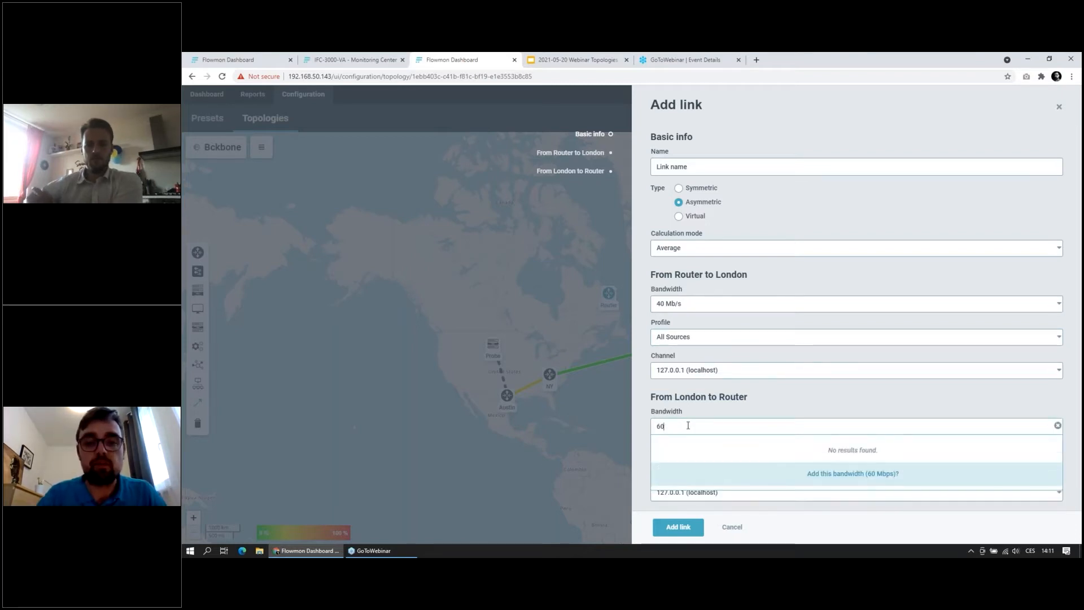
pyautogui.click(751, 475)
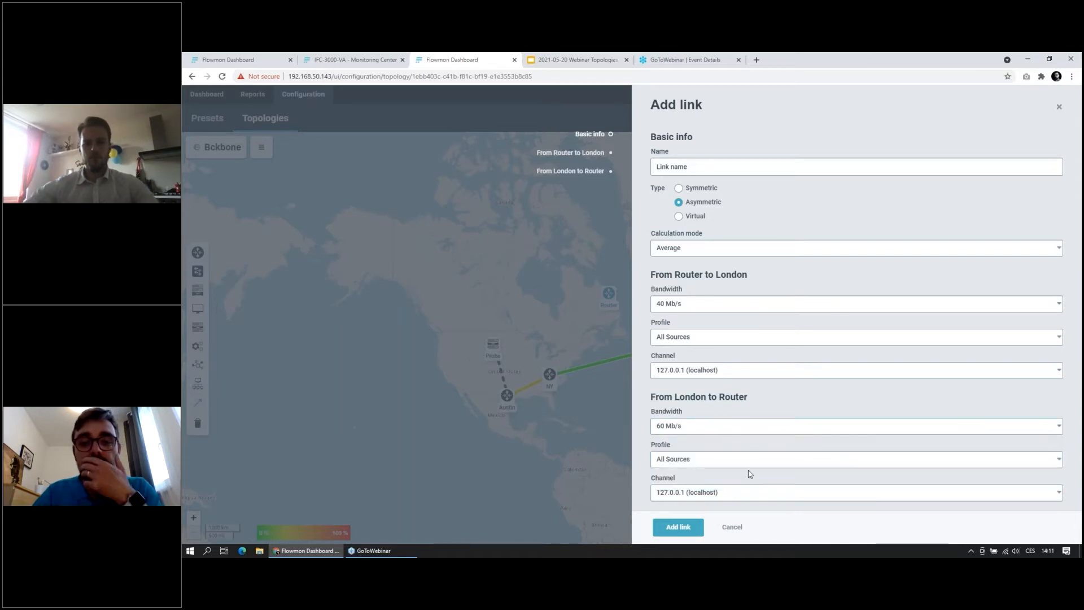
# Set the profile of the Router to London direction to DNS Reply (All Sources)
pyautogui.click(722, 370)
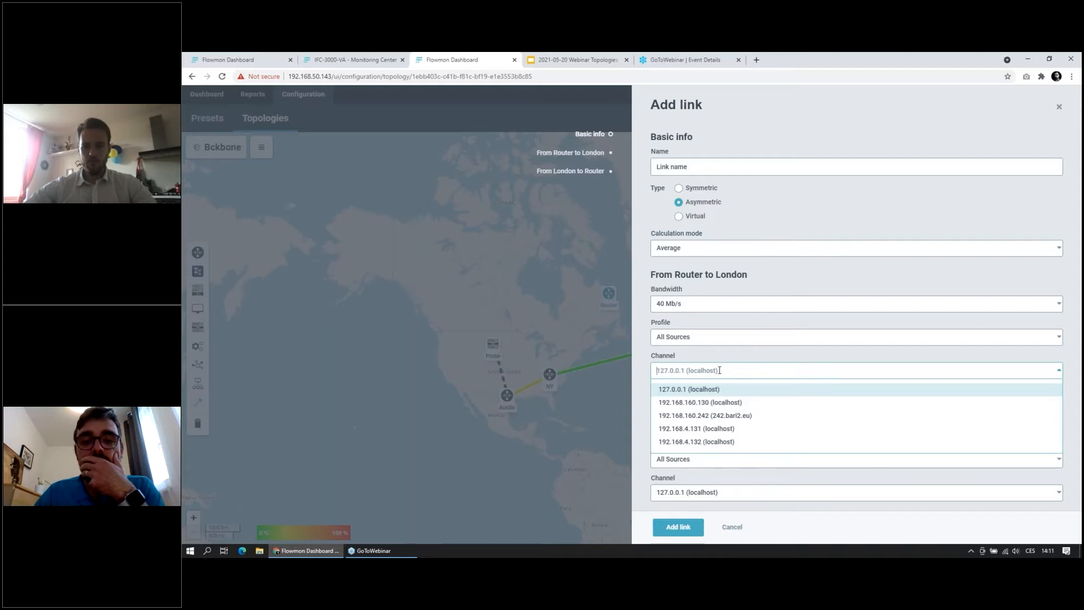
pyautogui.click(722, 338)
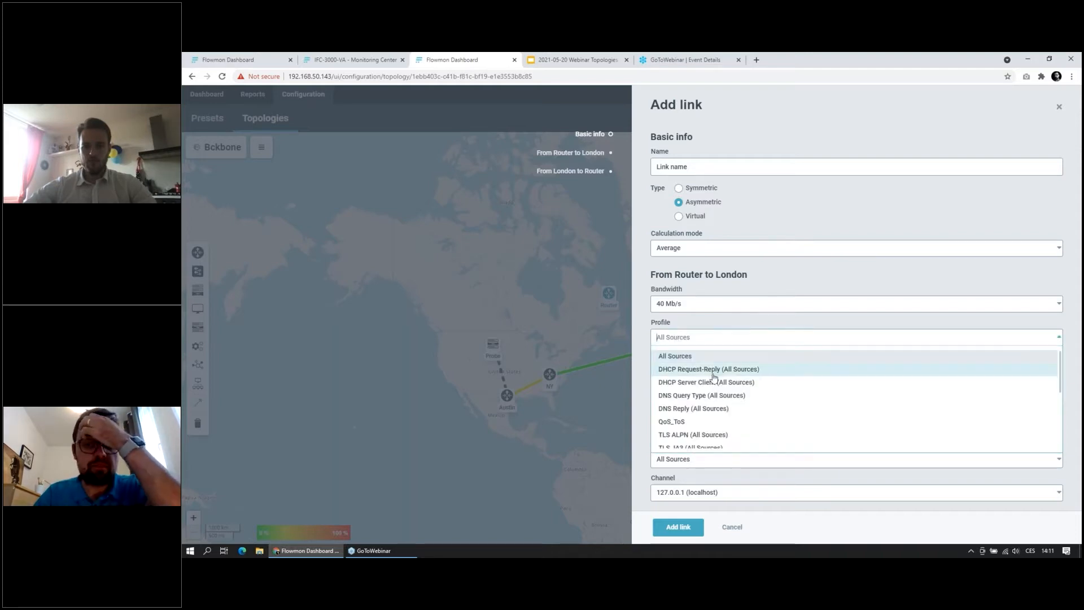
pyautogui.click(713, 408)
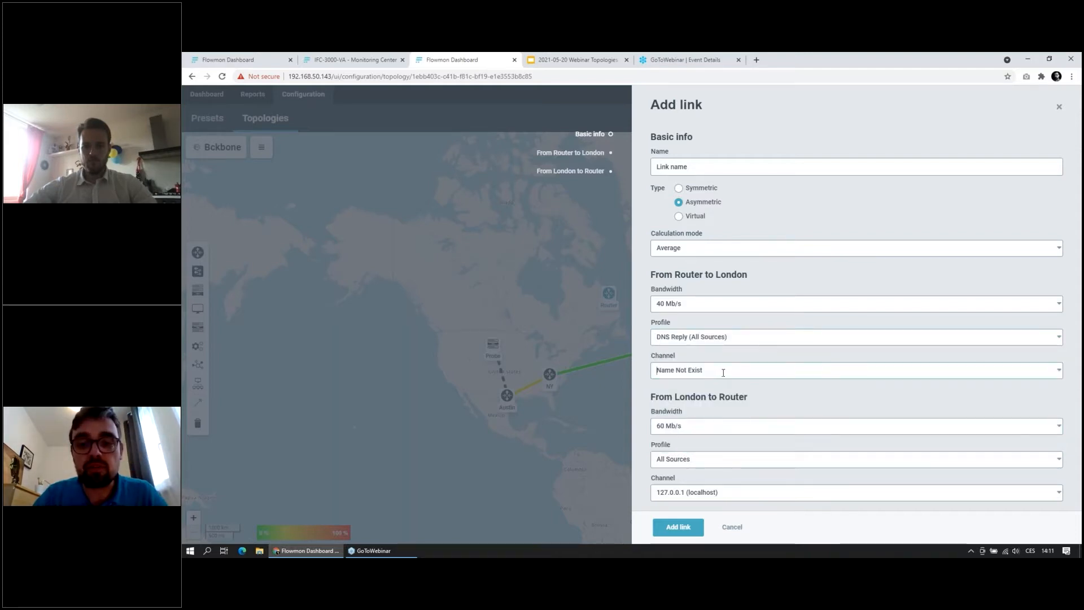
# Set the Router to London channel to Server Fail and add the link to the map
pyautogui.click(723, 373)
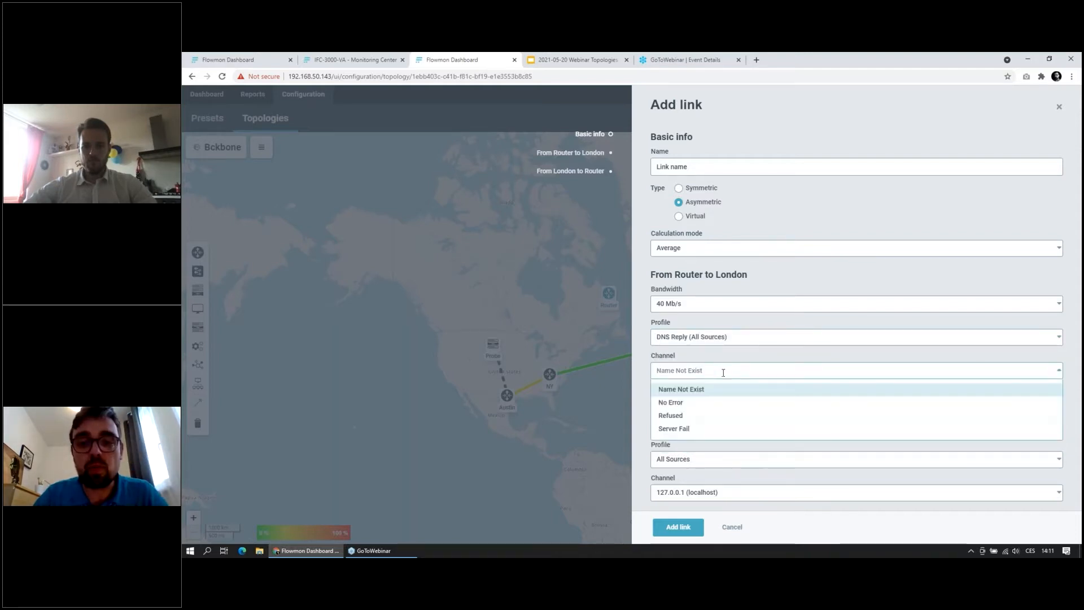
pyautogui.click(704, 427)
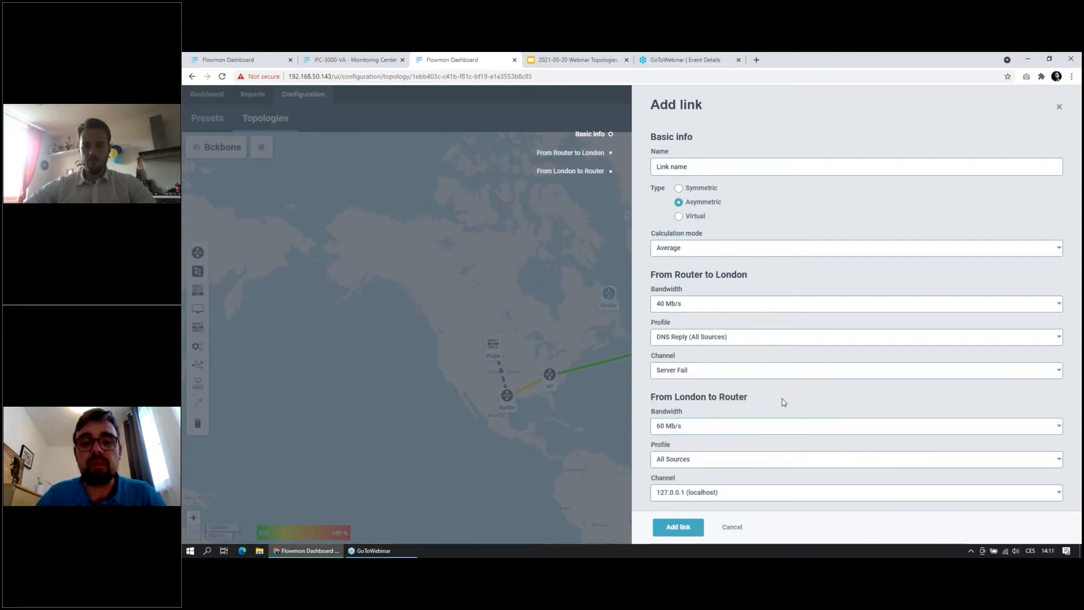
pyautogui.click(690, 530)
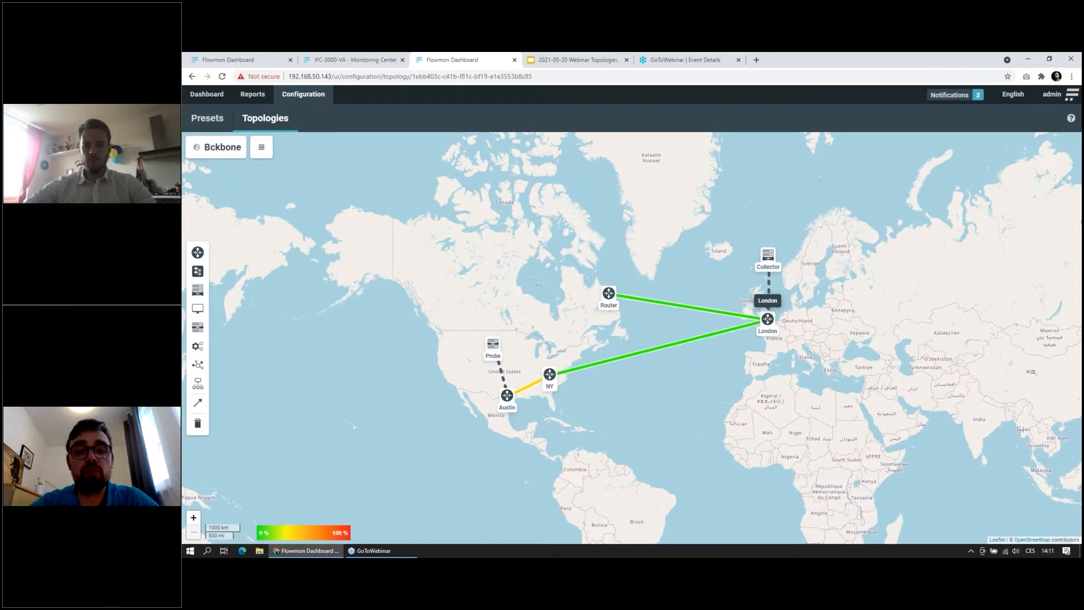
# Check on the Status dashboard which topologies a new Topologies widget can display, and cancel the widget without creating it
pyautogui.click(260, 59)
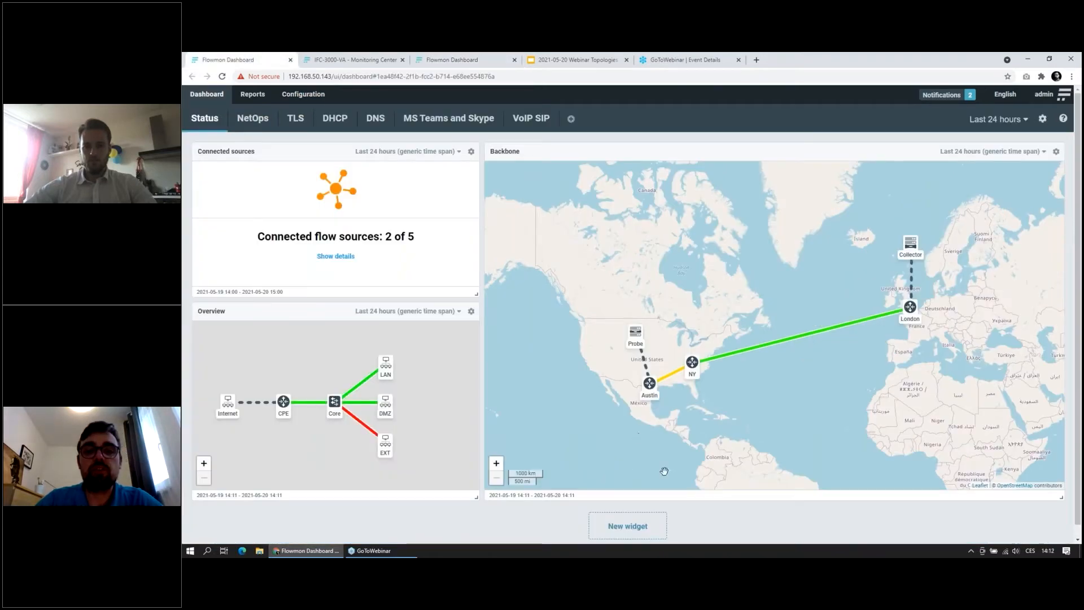
pyautogui.click(630, 533)
pyautogui.click(709, 144)
pyautogui.click(673, 188)
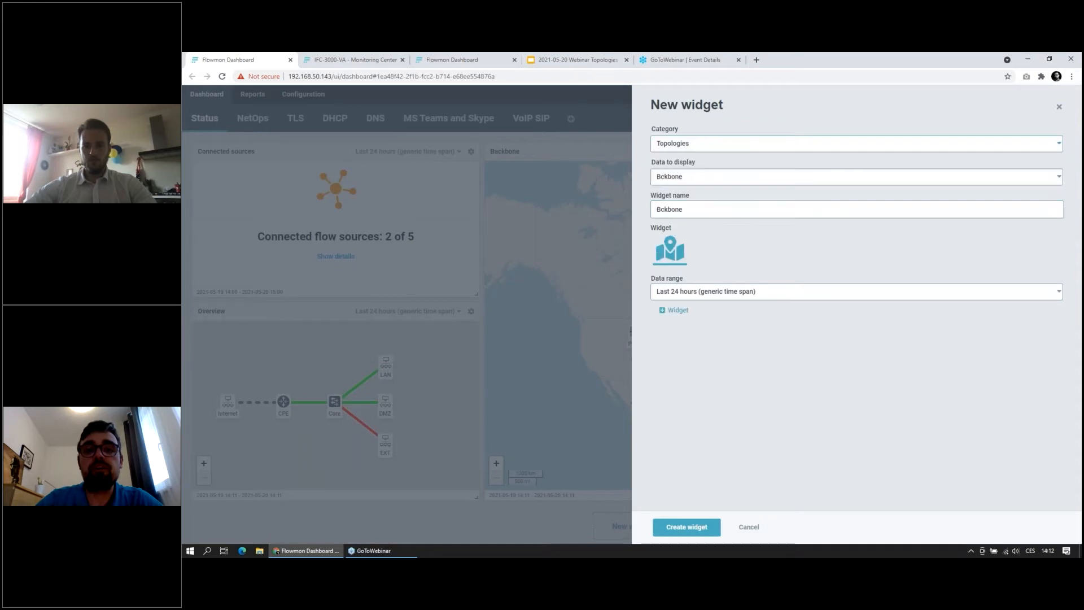
pyautogui.click(693, 177)
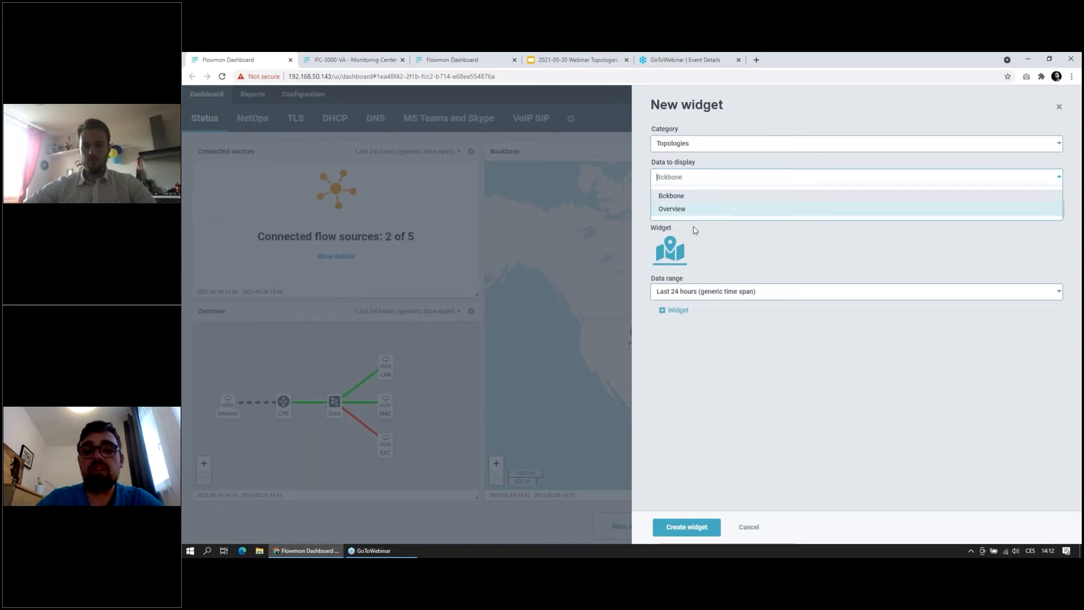
pyautogui.click(752, 527)
pyautogui.click(748, 527)
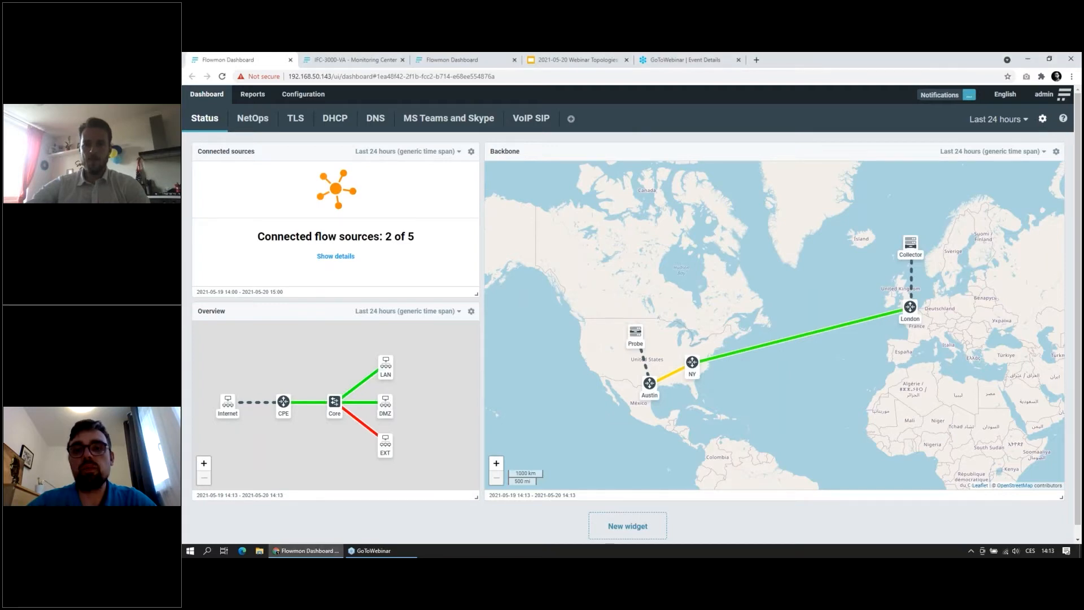
# Open the Status dashboard's properties for editing and rename it as "Status shared"
pyautogui.click(1042, 119)
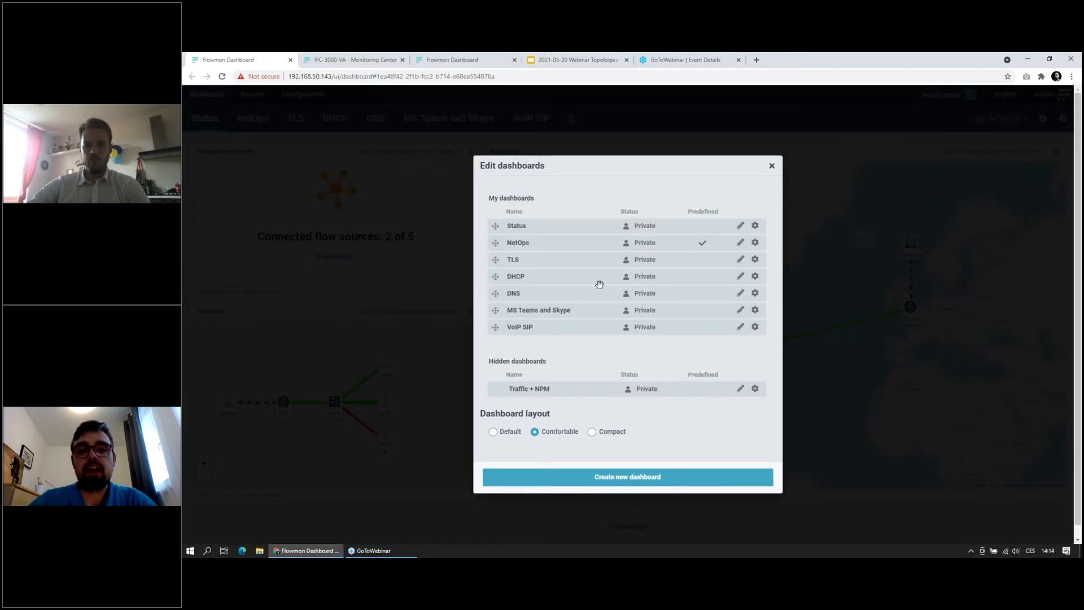
pyautogui.click(755, 226)
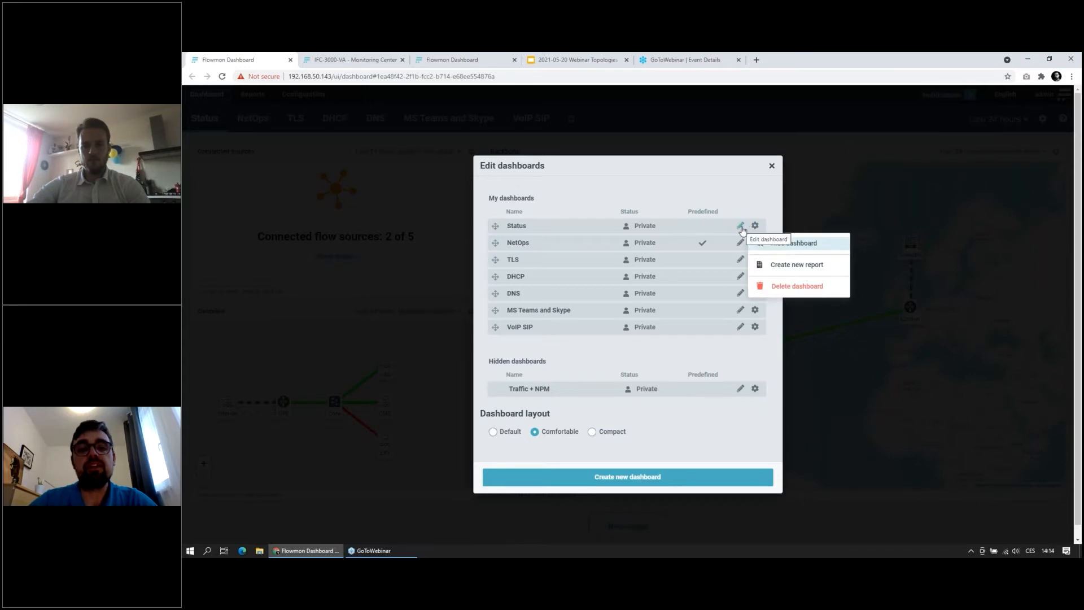
pyautogui.click(741, 226)
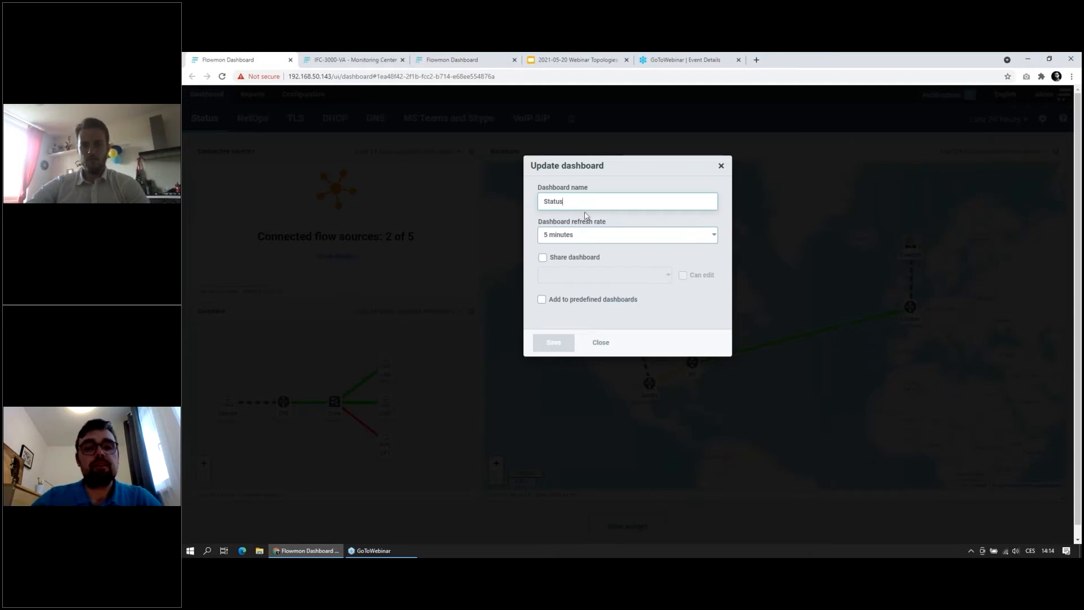
pyautogui.write('shar')
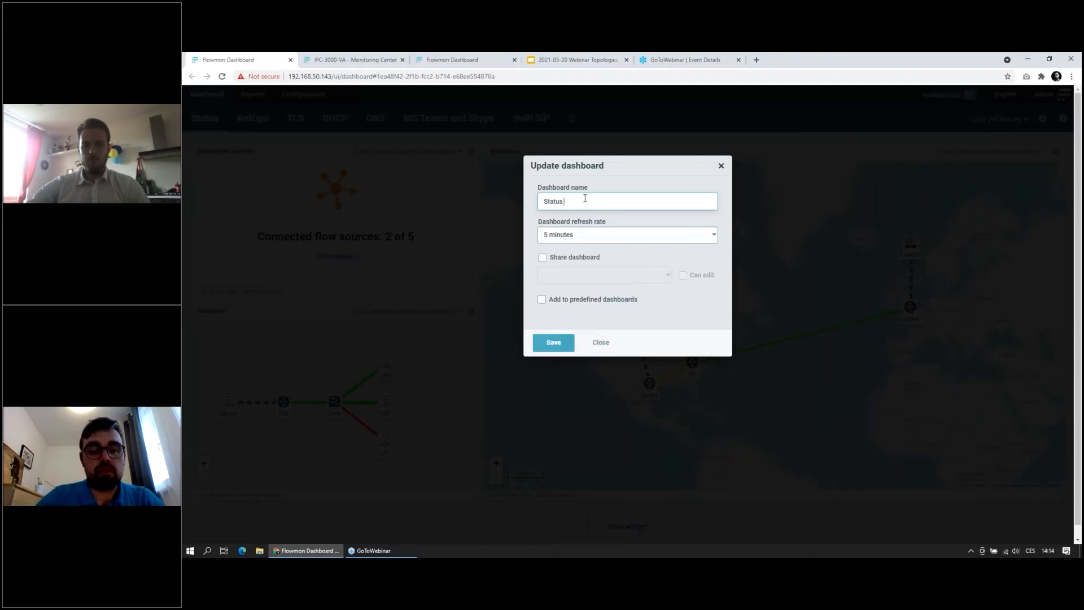
pyautogui.write('ed')
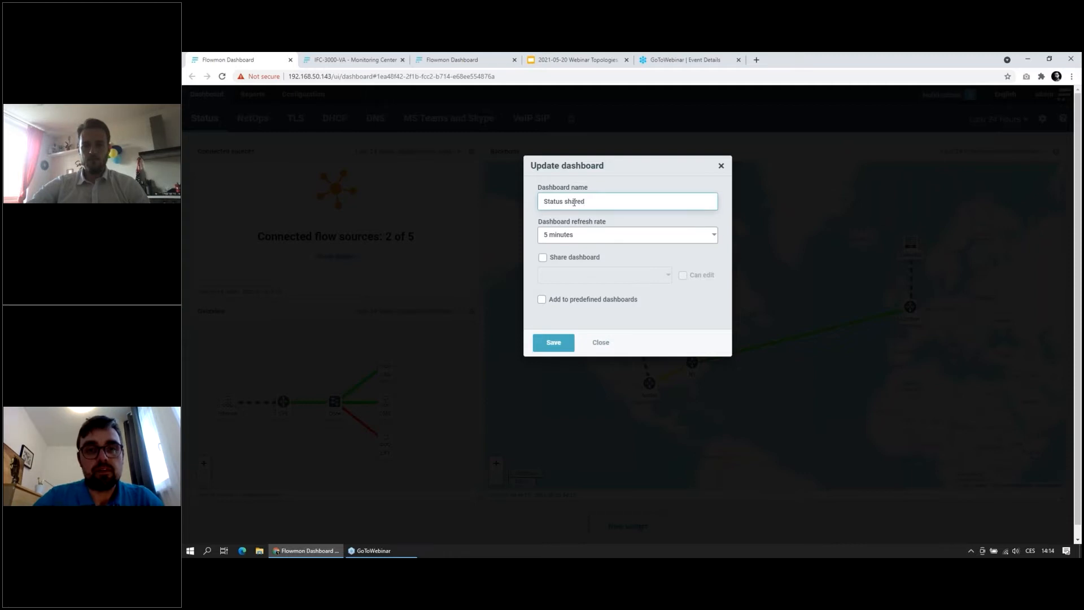
# Share the dashboard with admin, save the update and return to the dashboard
pyautogui.click(542, 259)
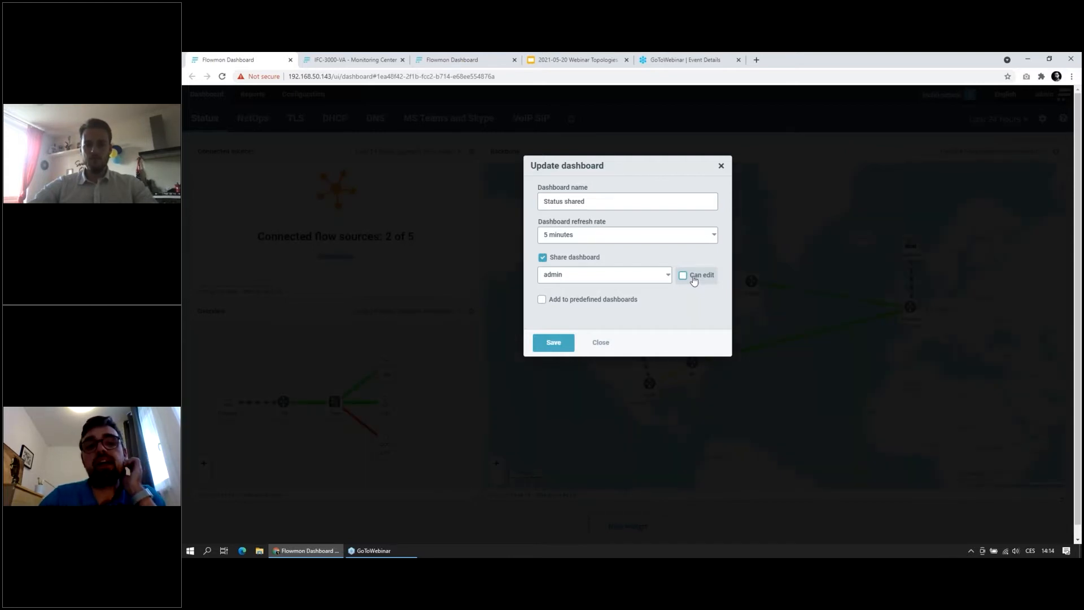
pyautogui.click(560, 344)
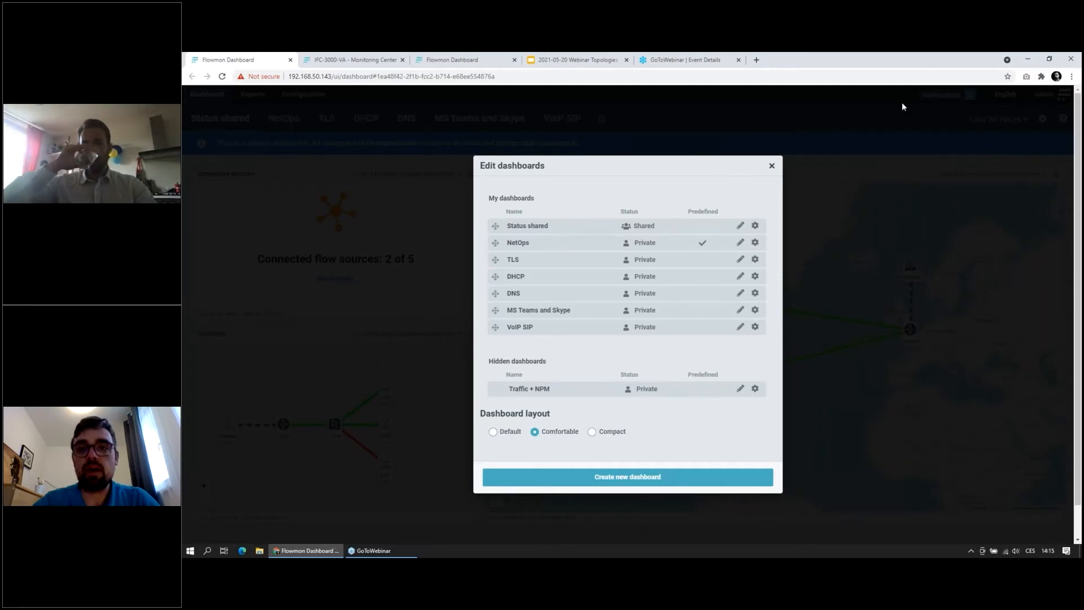
pyautogui.click(772, 166)
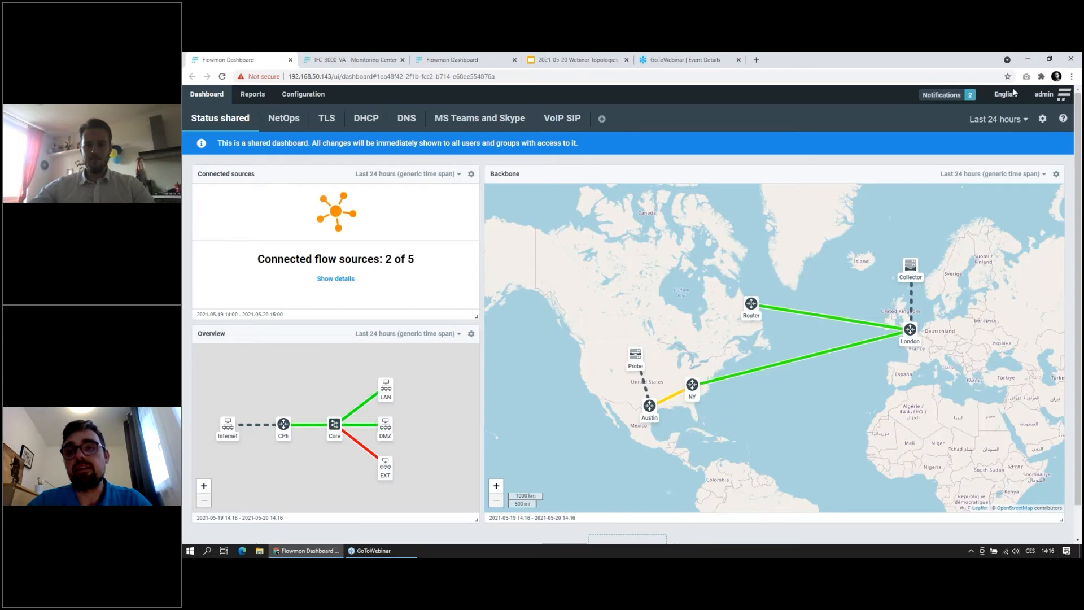
# Add the TLS dashboard to the predefined dashboards and save the change
pyautogui.click(1042, 119)
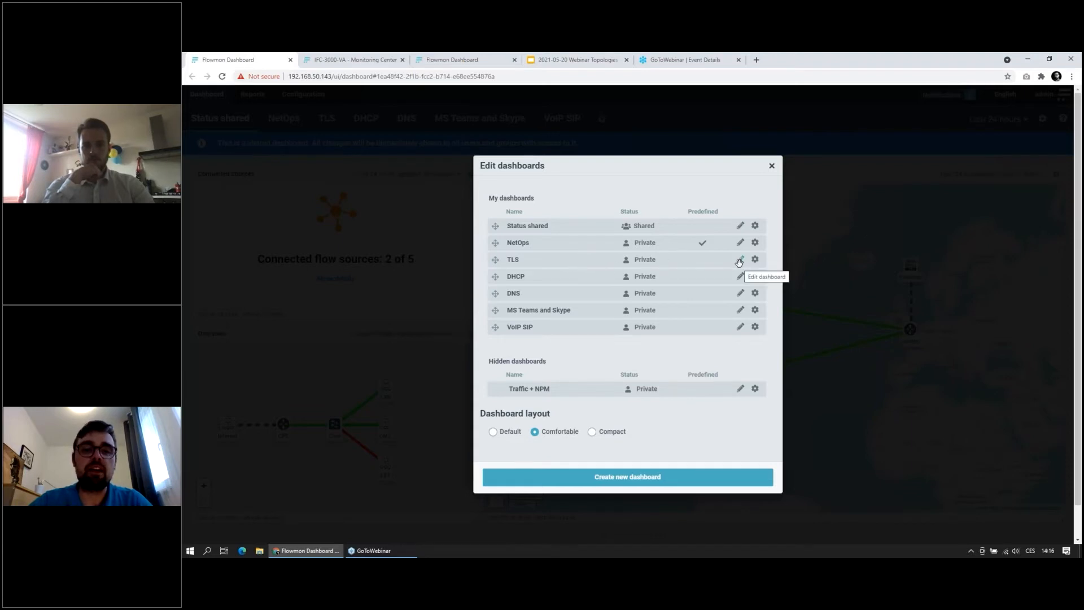
pyautogui.click(739, 260)
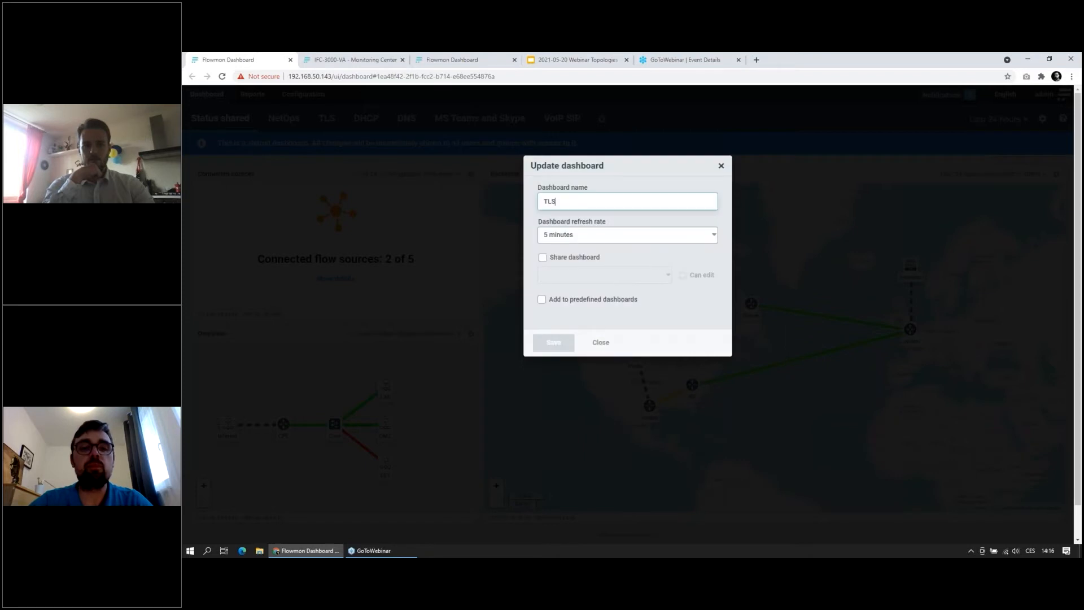
pyautogui.click(541, 301)
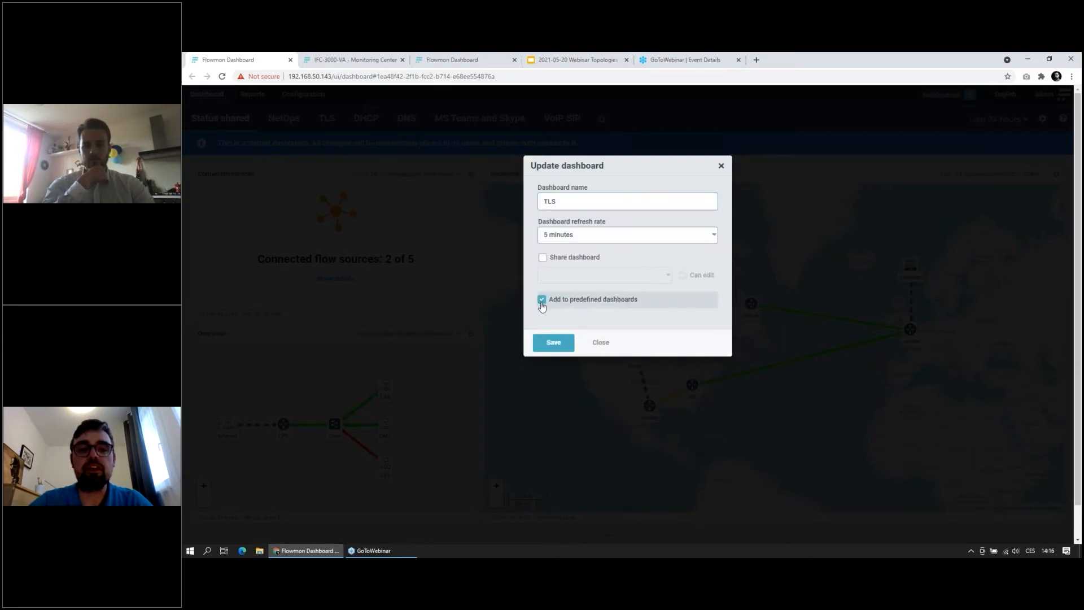
pyautogui.click(554, 348)
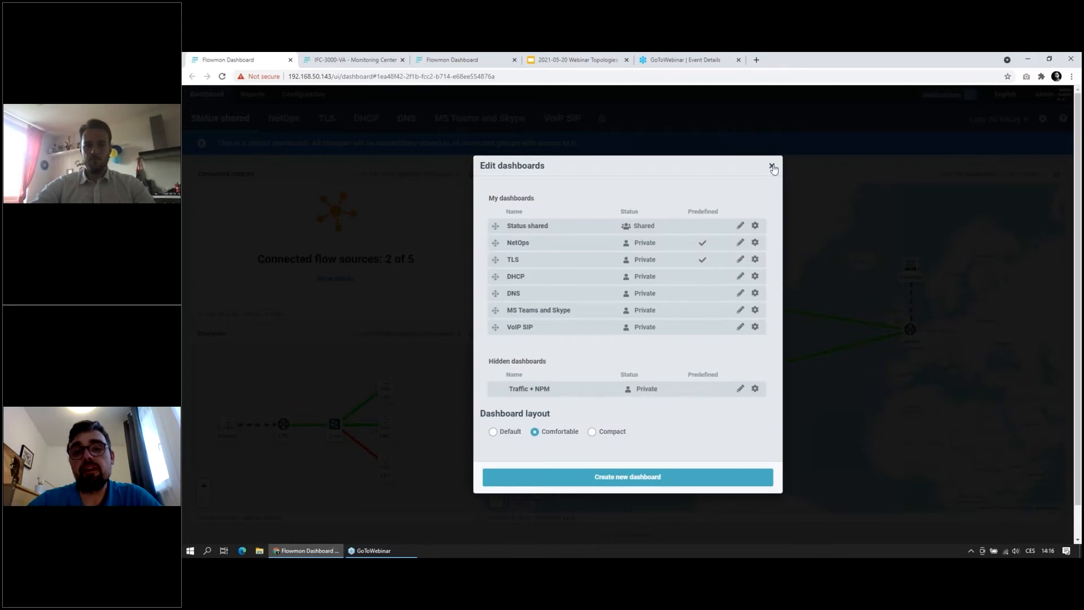
pyautogui.click(772, 167)
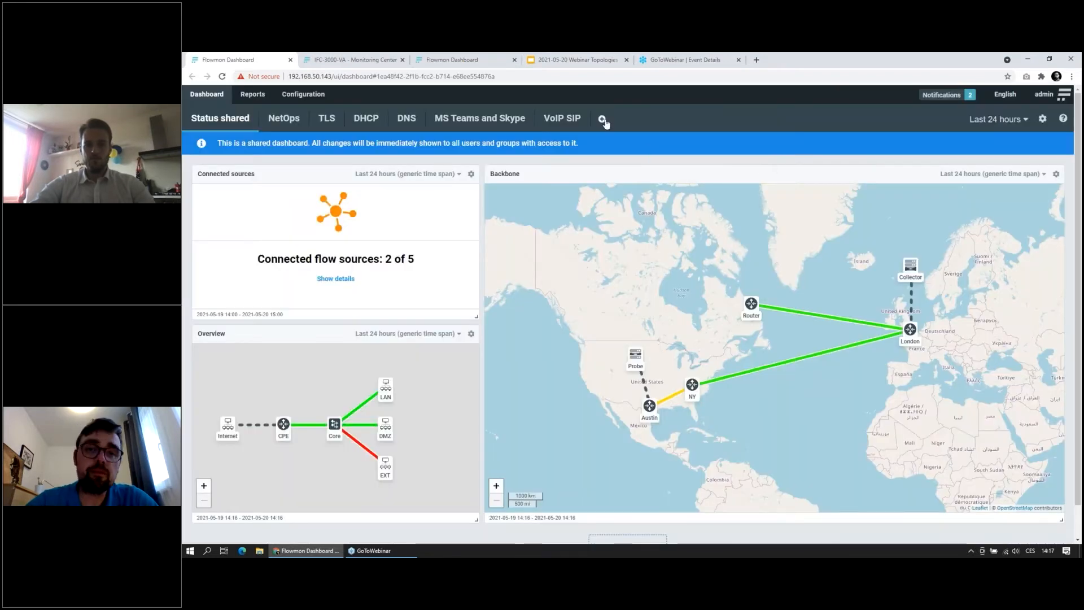
# Examine the list of predefined dashboards available for creating a new dashboard, and close the dialog without creating one
pyautogui.click(602, 119)
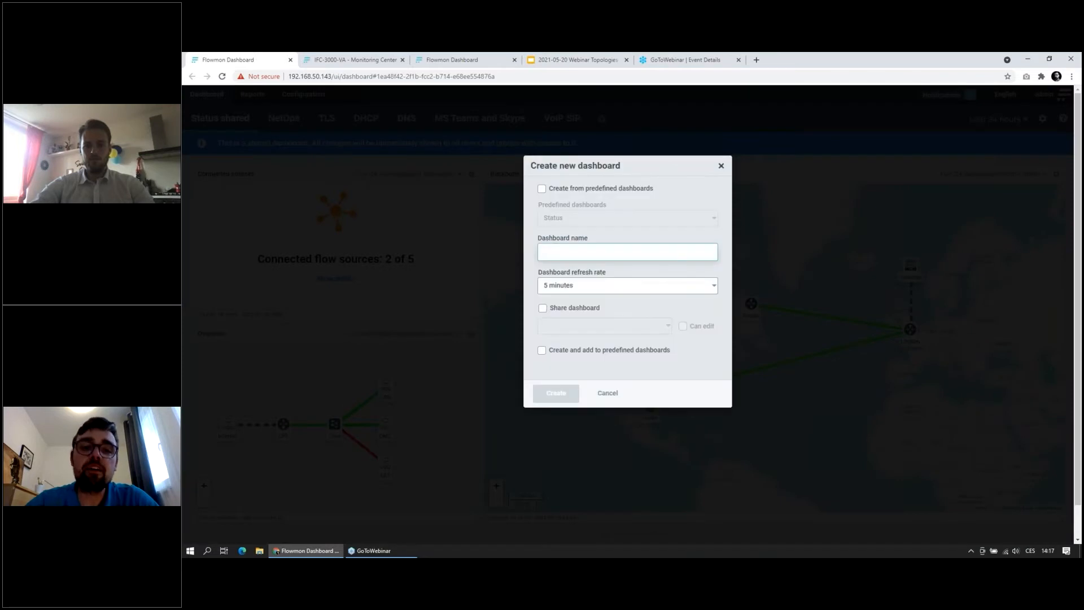
pyautogui.click(542, 190)
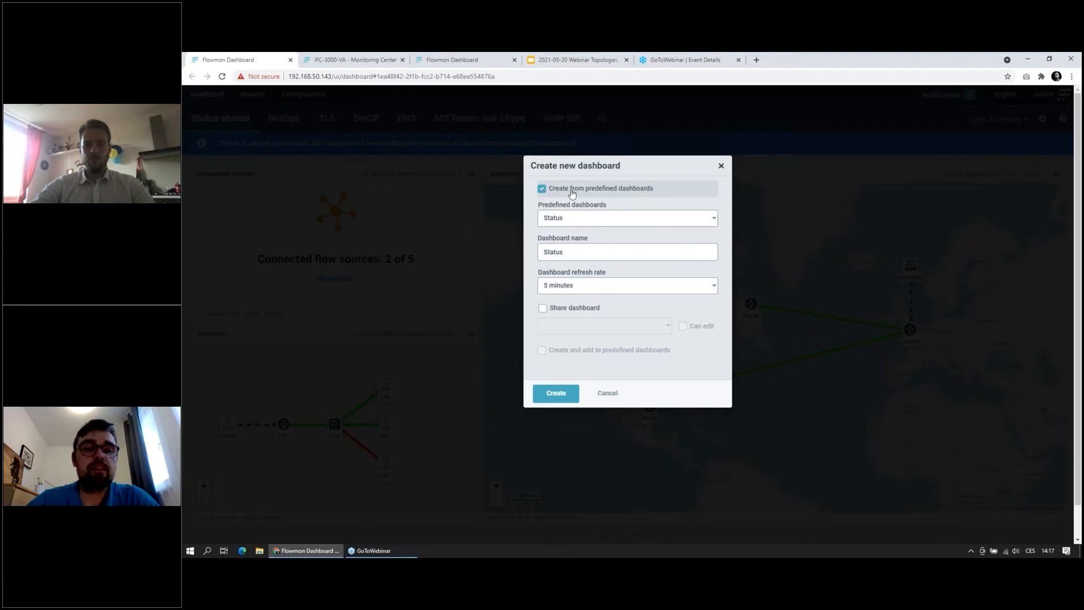
pyautogui.click(615, 218)
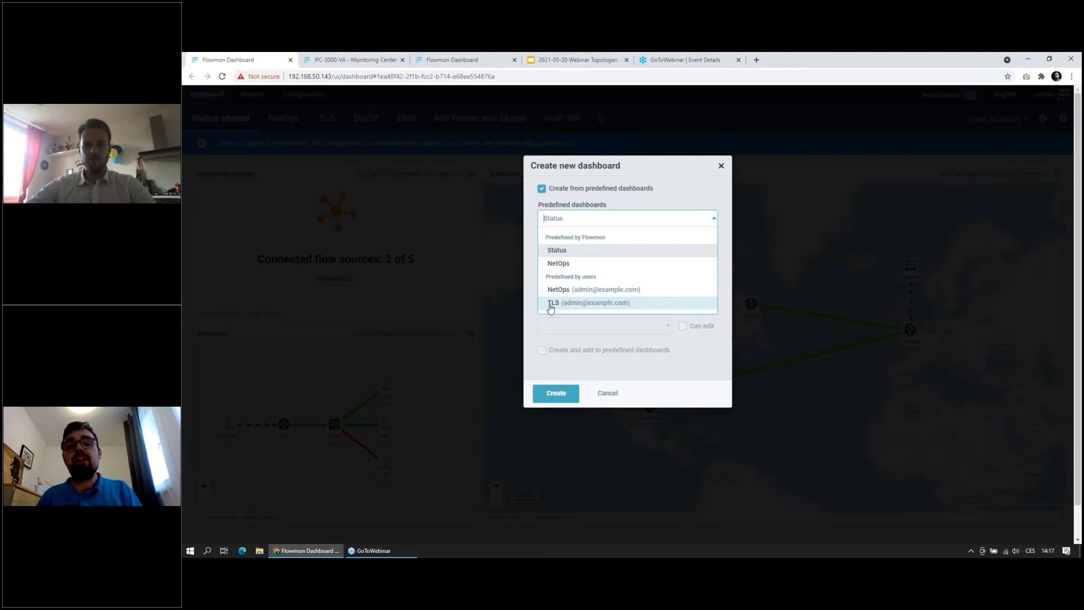
pyautogui.click(721, 167)
pyautogui.click(721, 168)
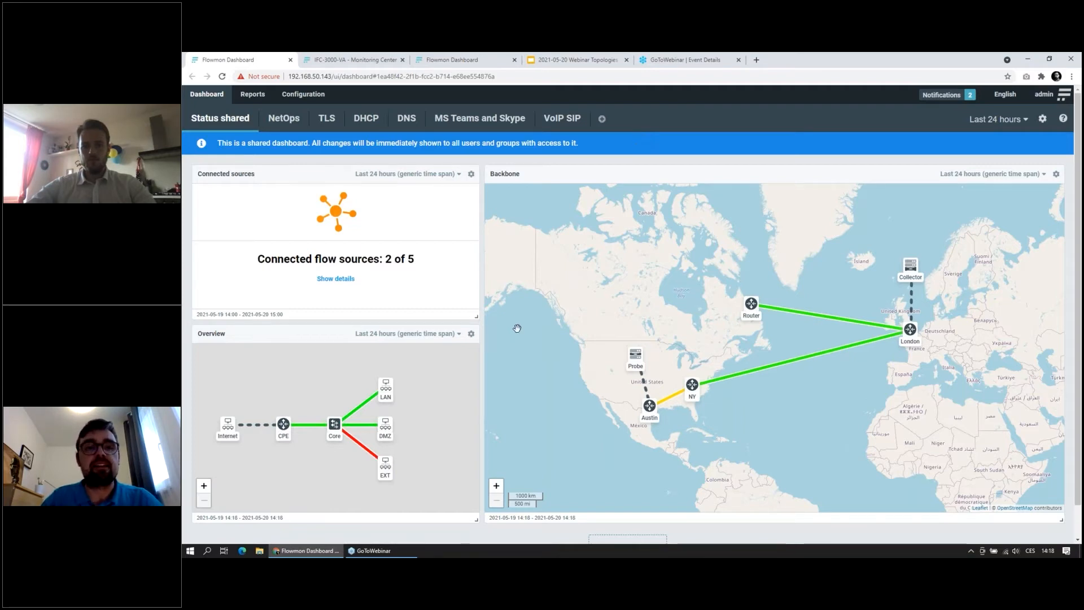
# Switch to the Google Slides presentation "2021-05-20 Webinar Topologies"
pyautogui.click(583, 67)
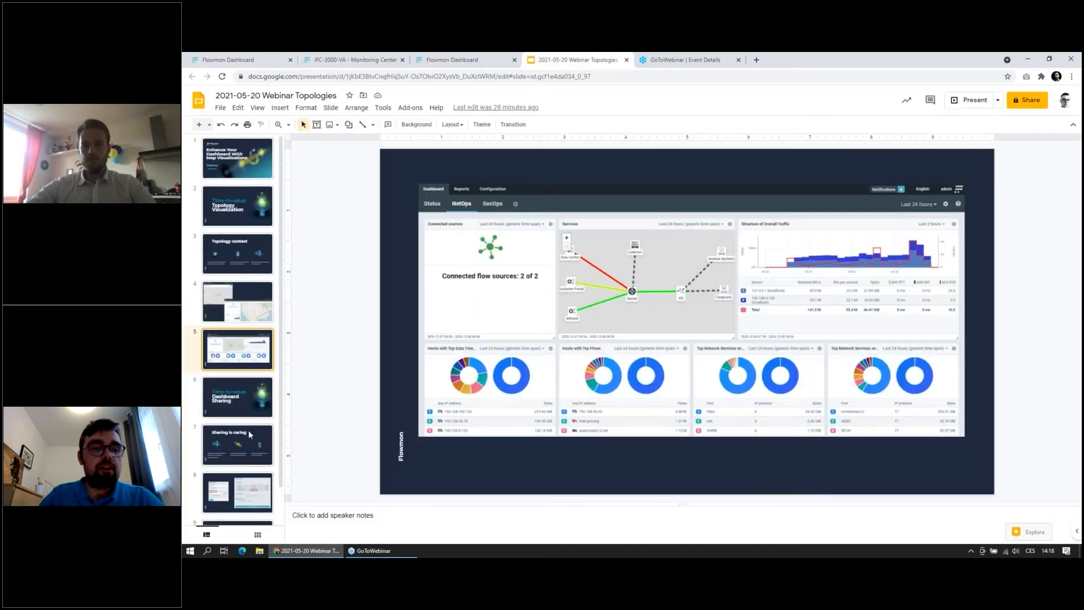